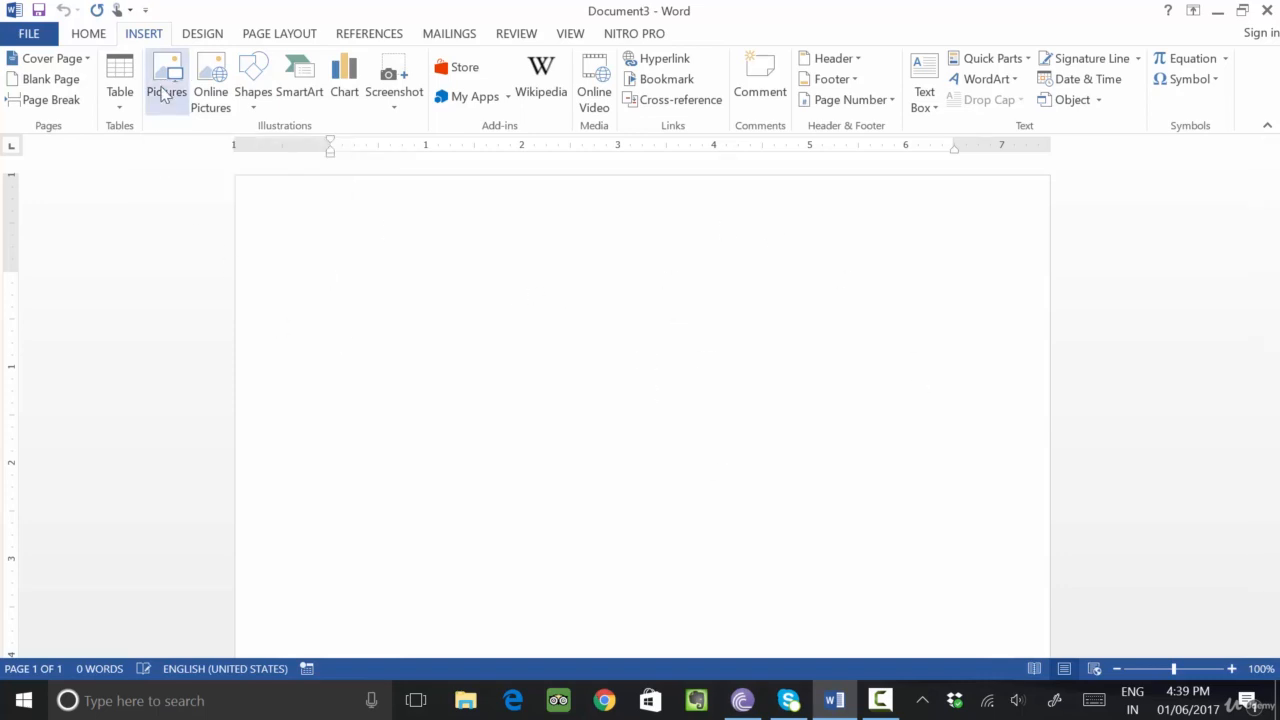
# Insert the banner picture from the Desktop folder into the blank document
pyautogui.click(165, 88)
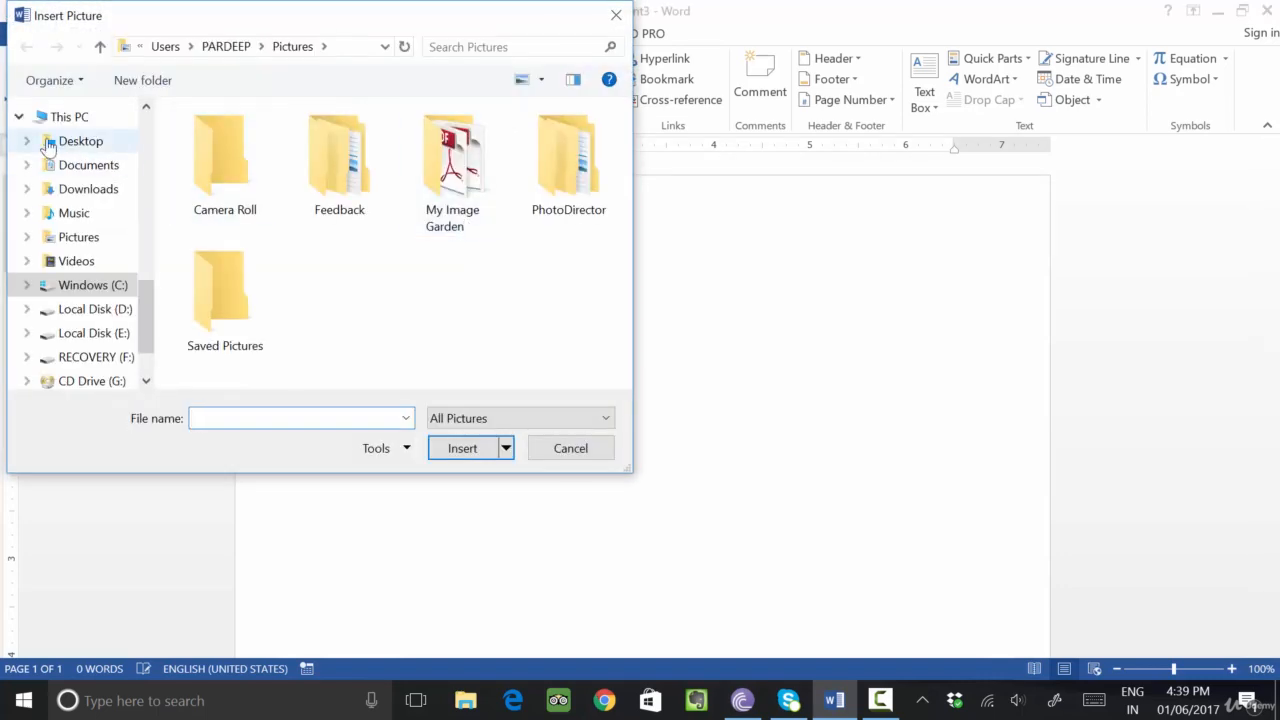
pyautogui.click(66, 145)
pyautogui.scroll(-3, 380, 200)
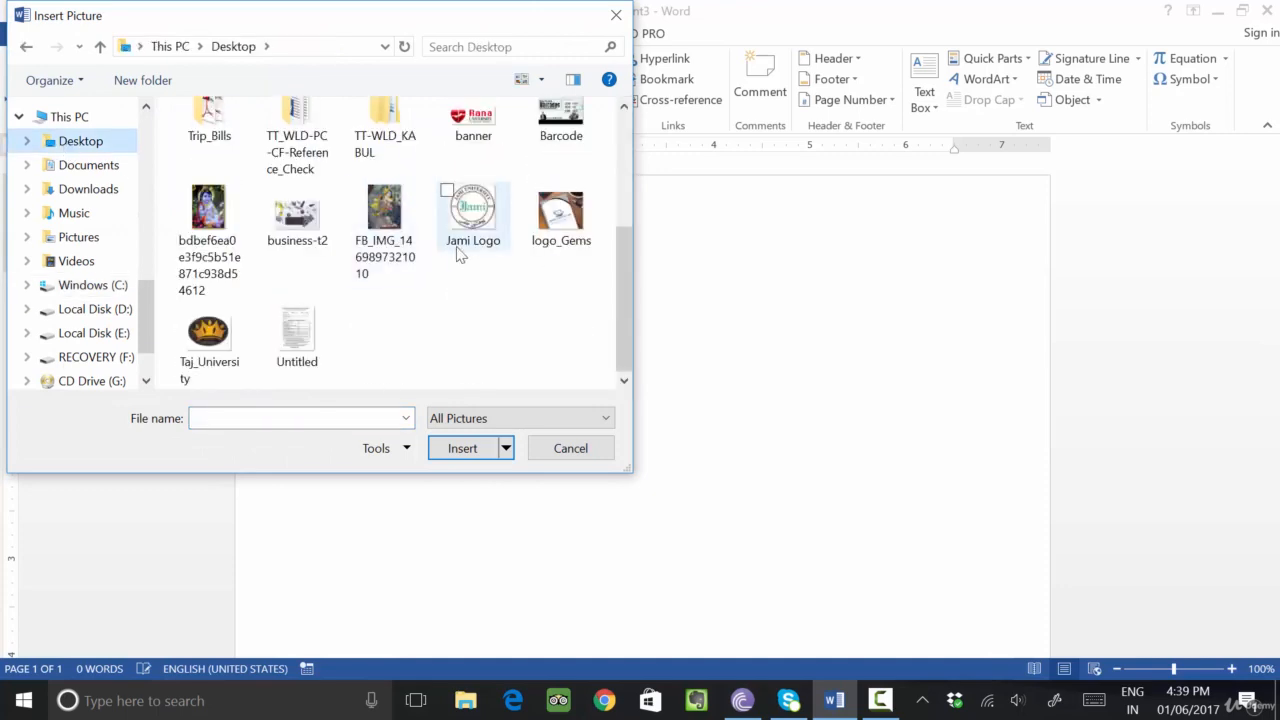
pyautogui.scroll(3, 461, 249)
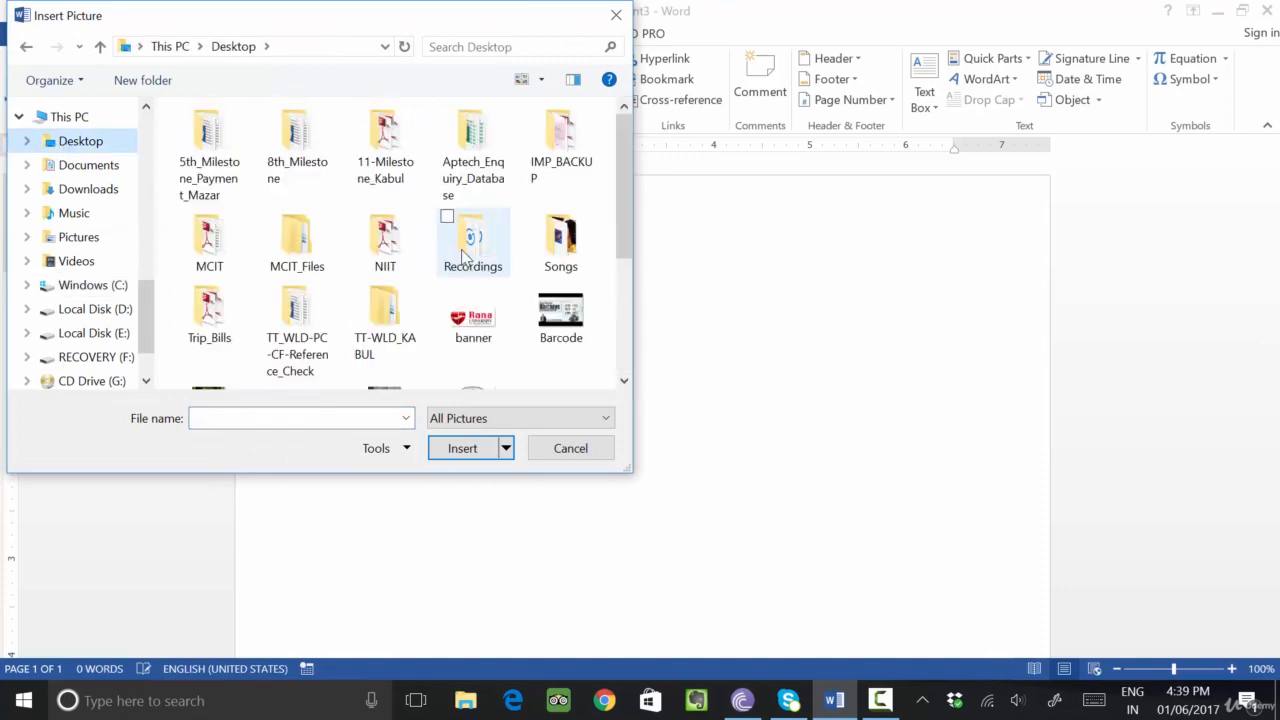
pyautogui.doubleClick(484, 336)
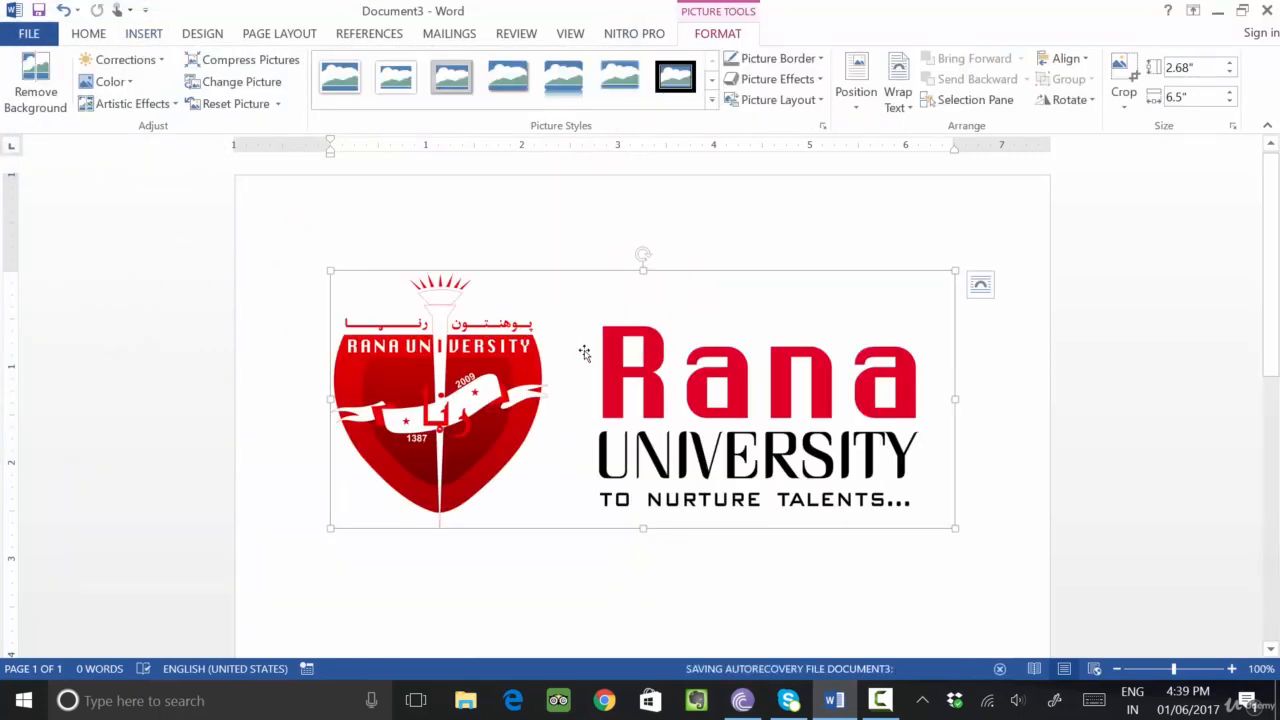
# Cut the banner picture out of the document to leave the page empty
pyautogui.click(143, 33)
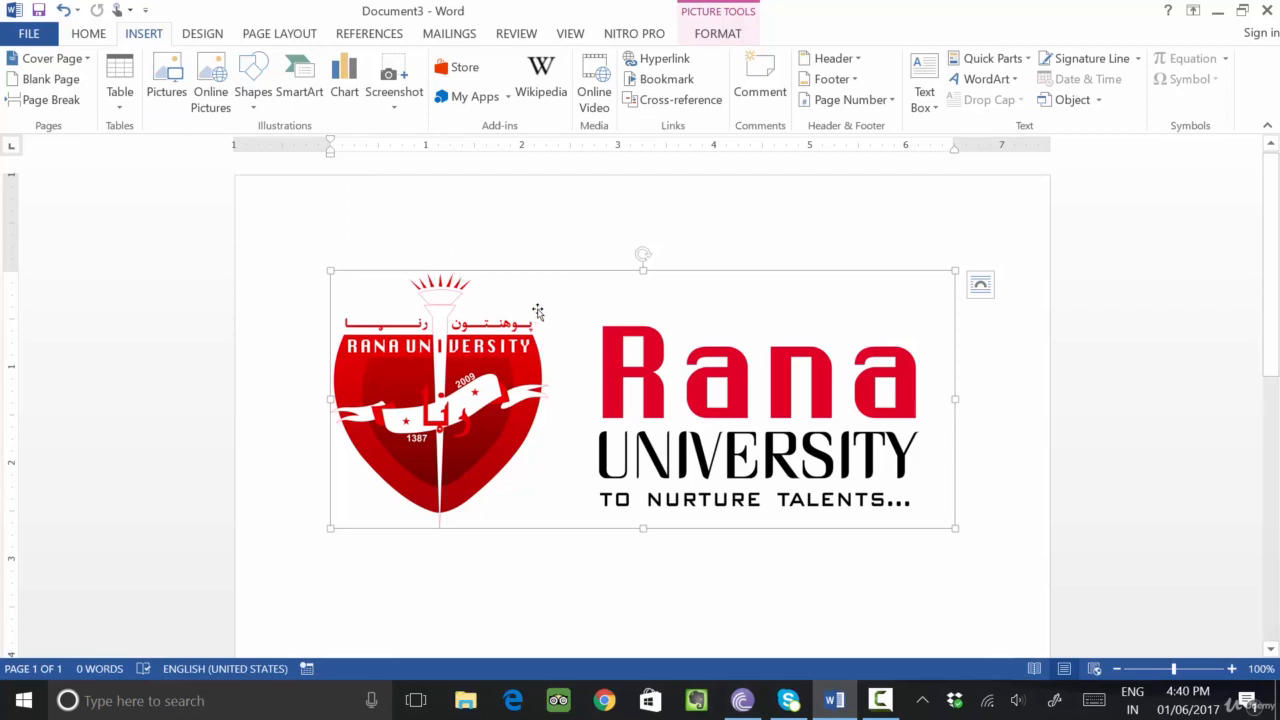
pyautogui.scroll(-3, 560, 320)
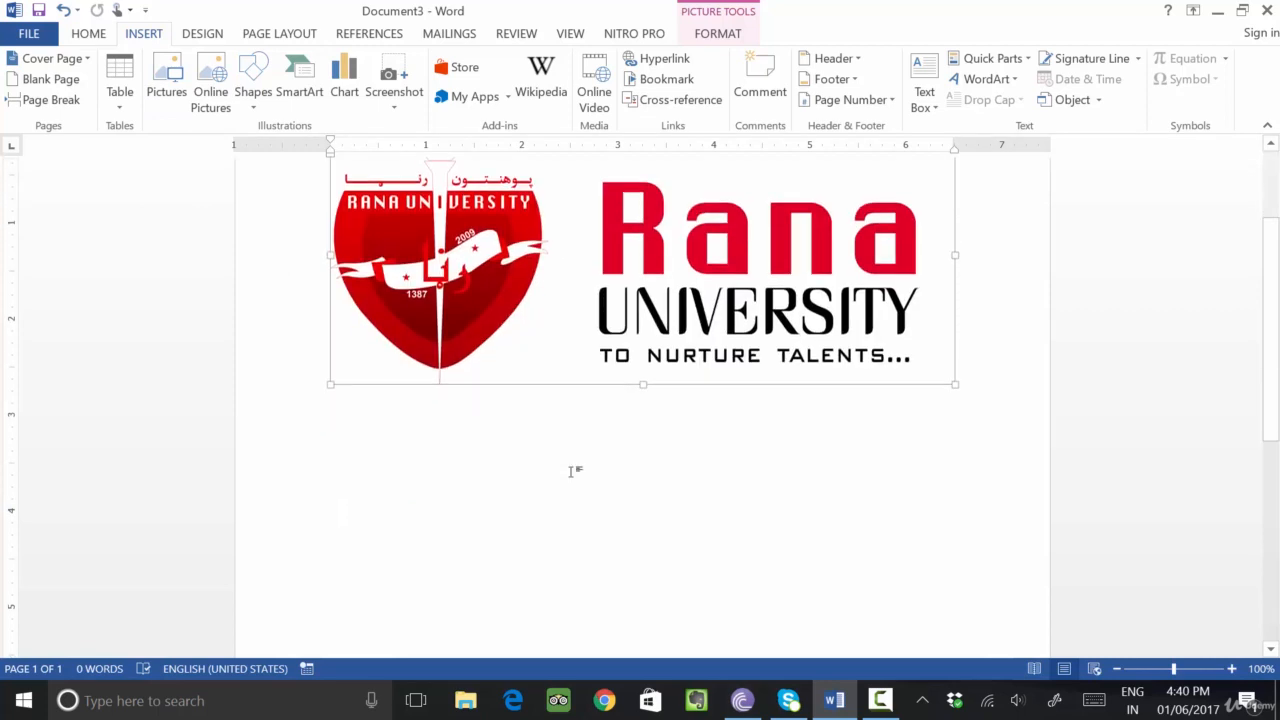
pyautogui.doubleClick(570, 478)
pyautogui.hotkey('ctrl', 'z')
pyautogui.hotkey('ctrl', 'z')
pyautogui.hotkey('alt', 'F4')
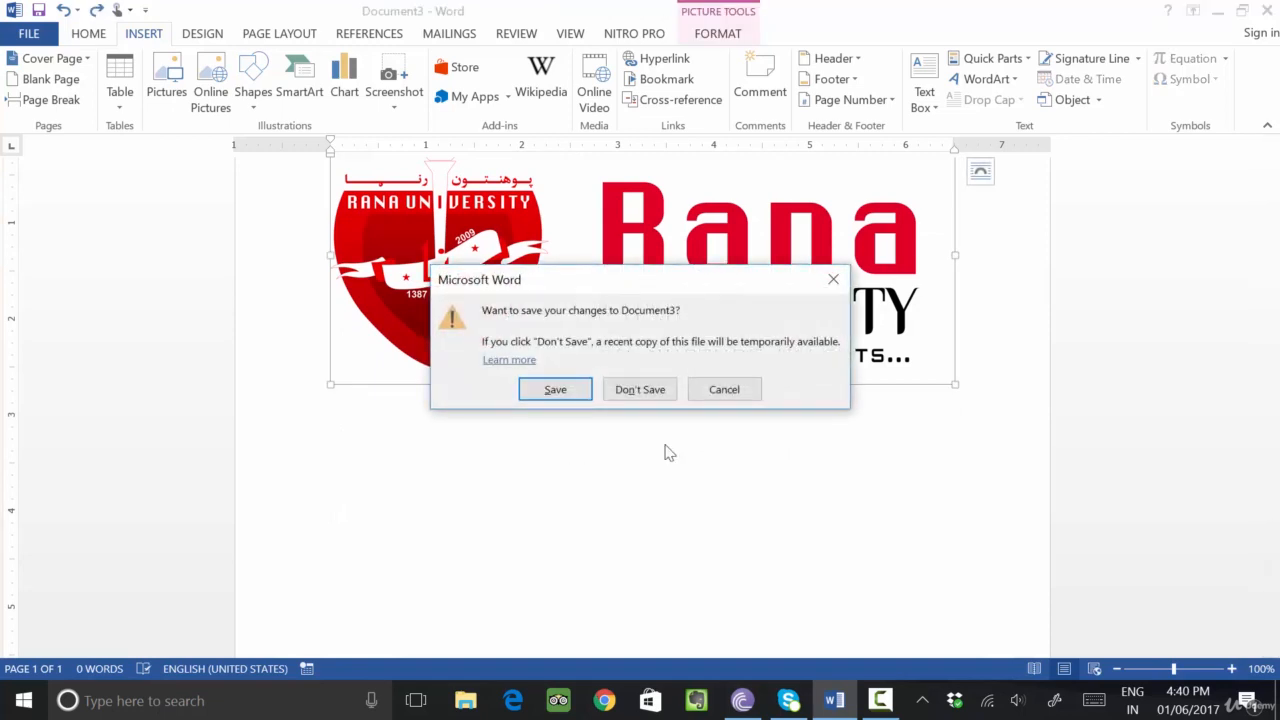
pyautogui.press('Escape')
pyautogui.scroll(3, 660, 350)
pyautogui.rightClick(660, 316)
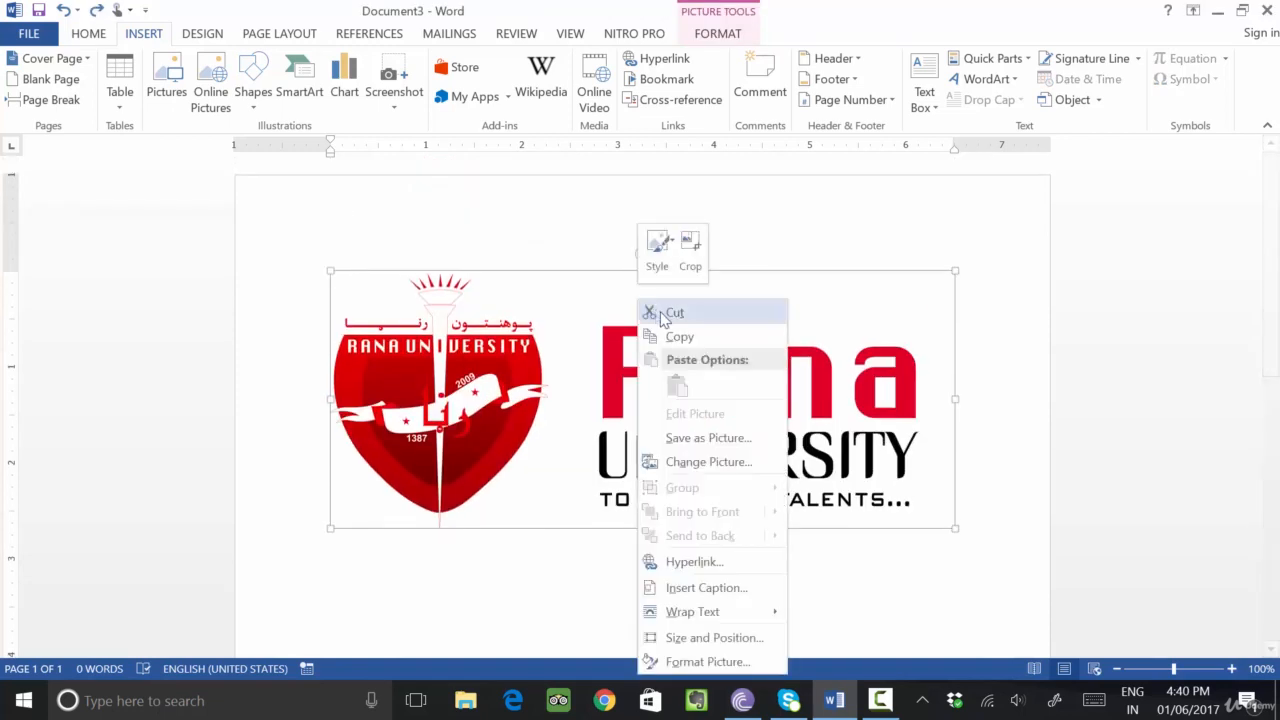
pyautogui.click(662, 313)
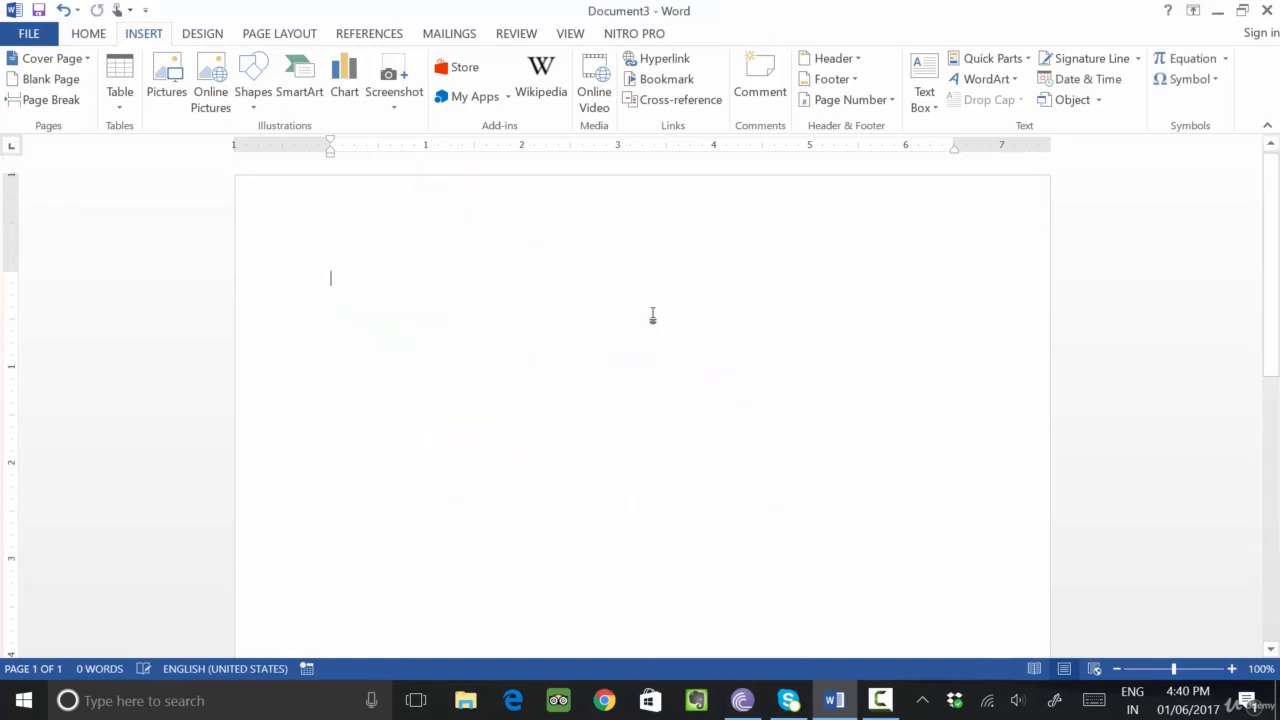
# Search Bing for online pictures of "Car" and insert the illustration of the grey car with red stripes
pyautogui.click(207, 116)
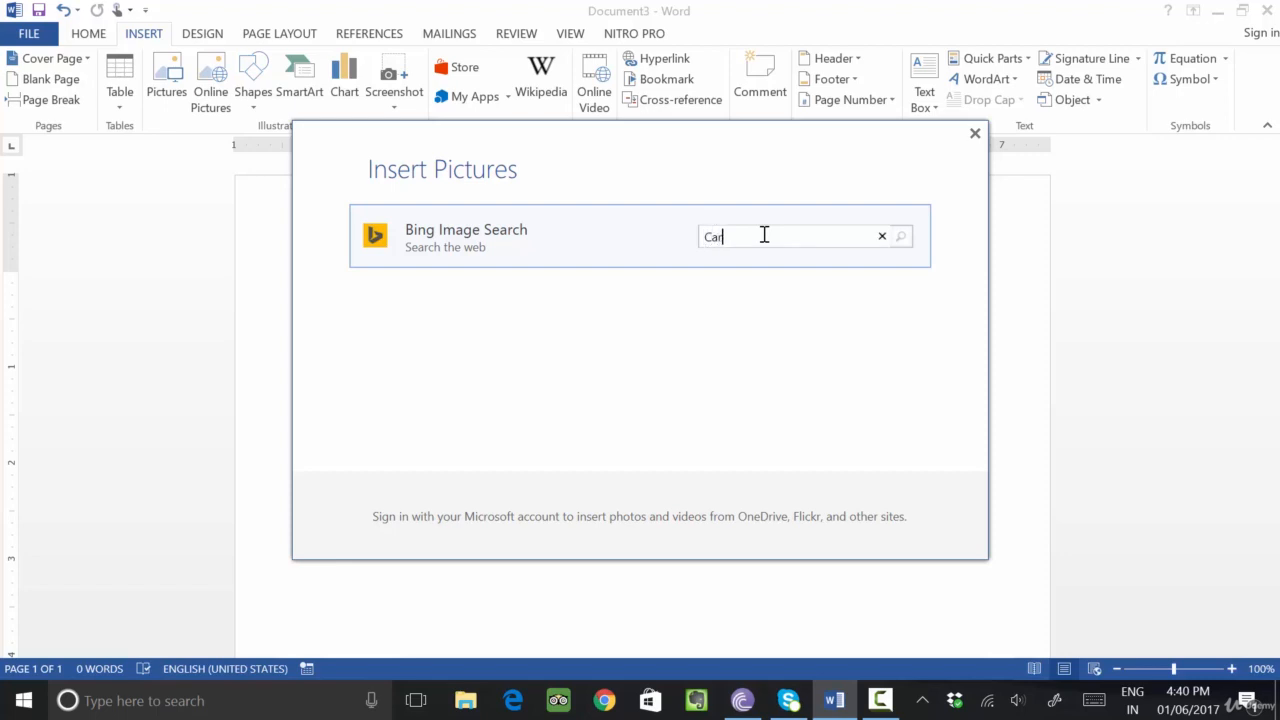
pyautogui.press('Return')
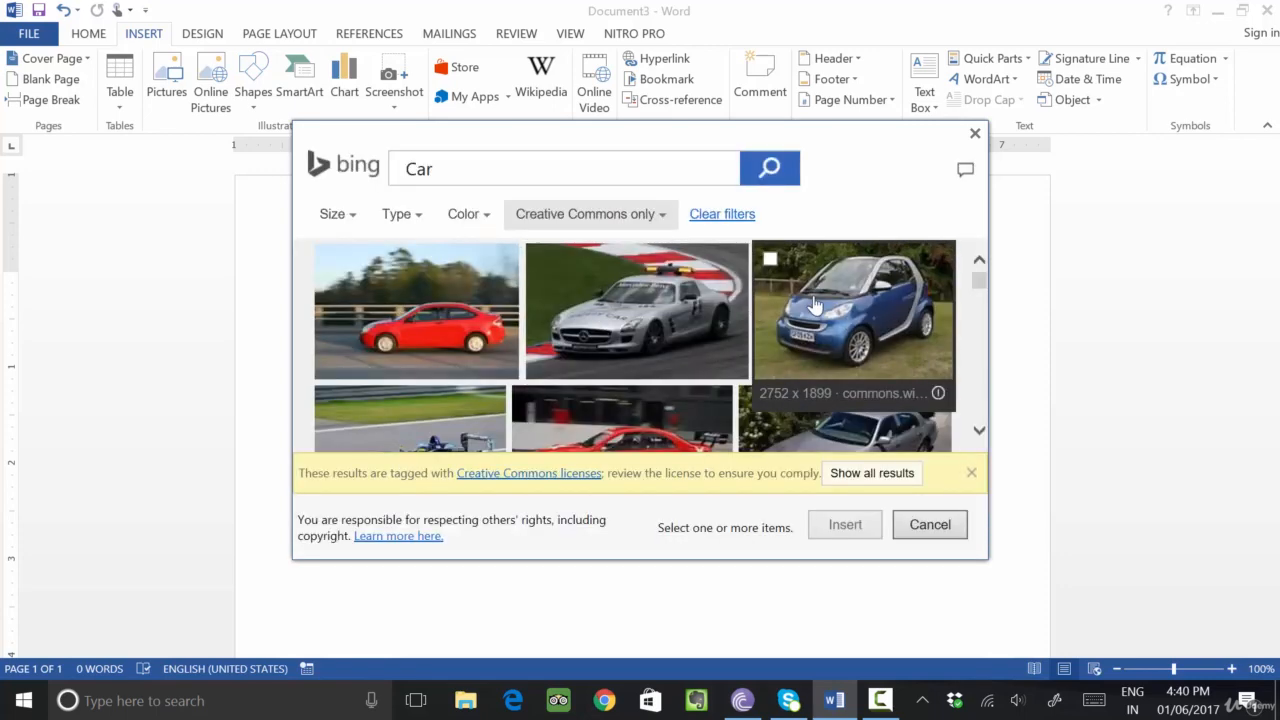
pyautogui.scroll(-5, 600, 264)
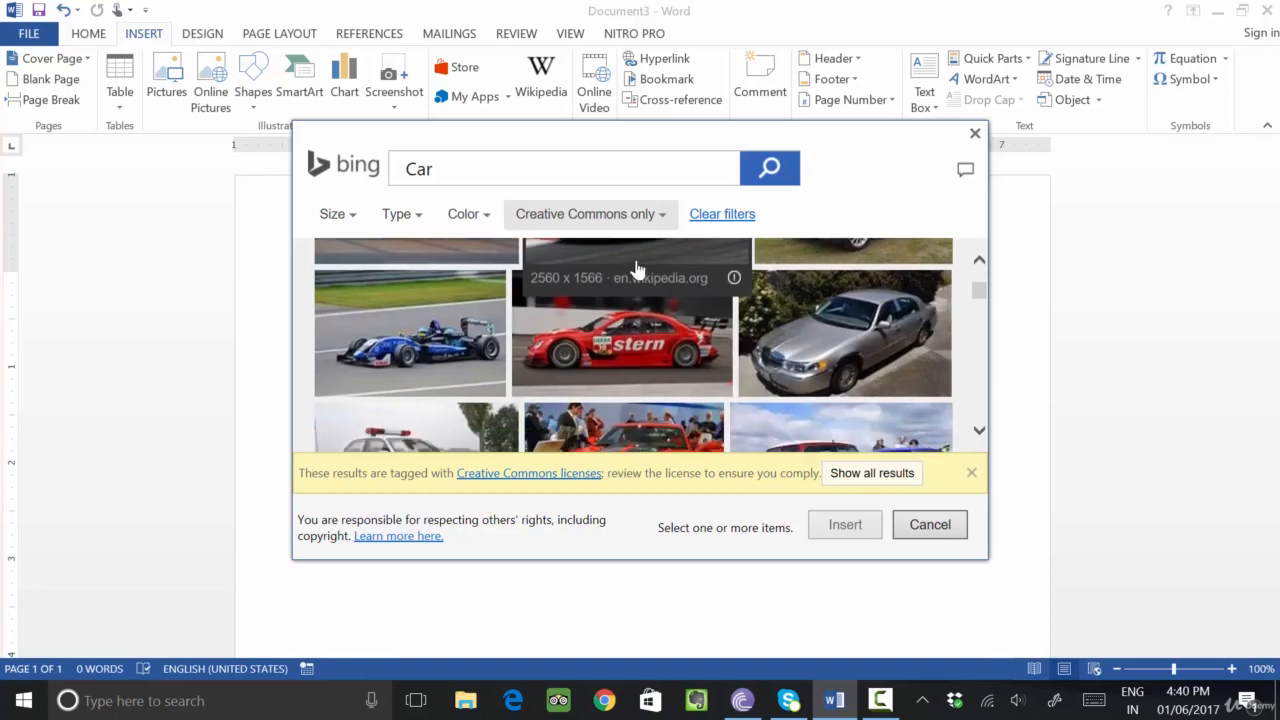
pyautogui.scroll(-6, 637, 263)
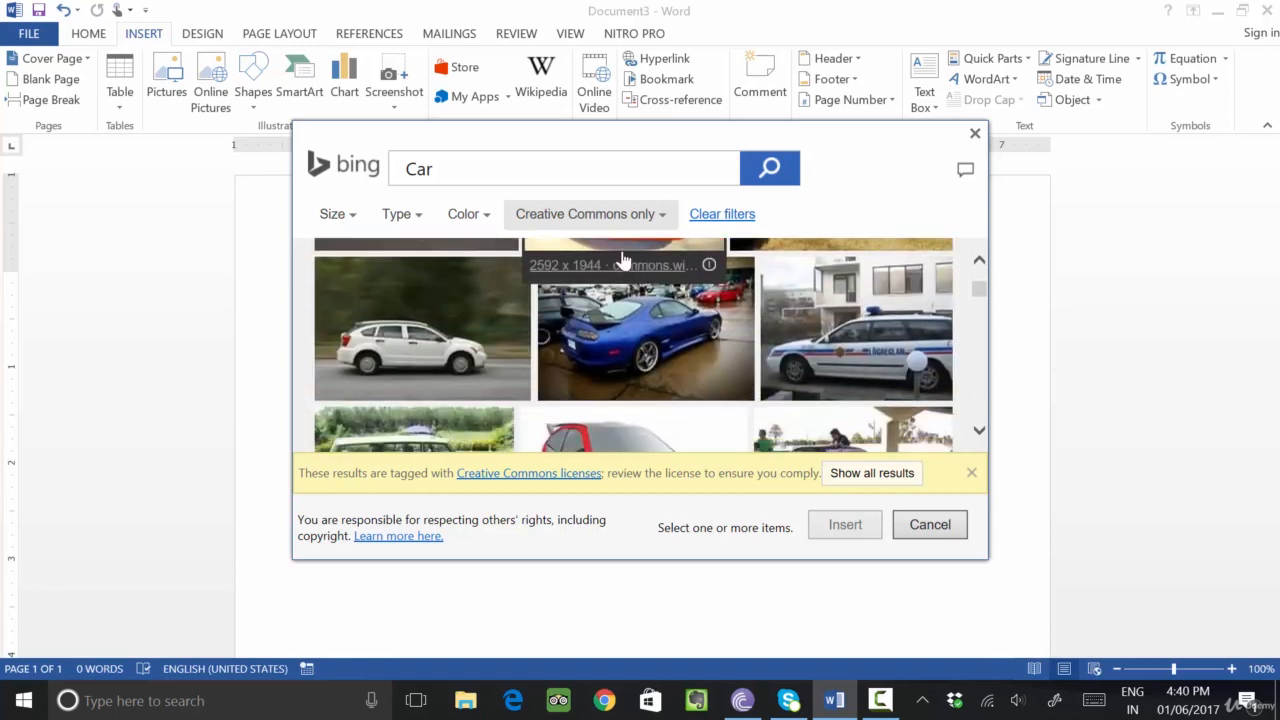
pyautogui.click(640, 336)
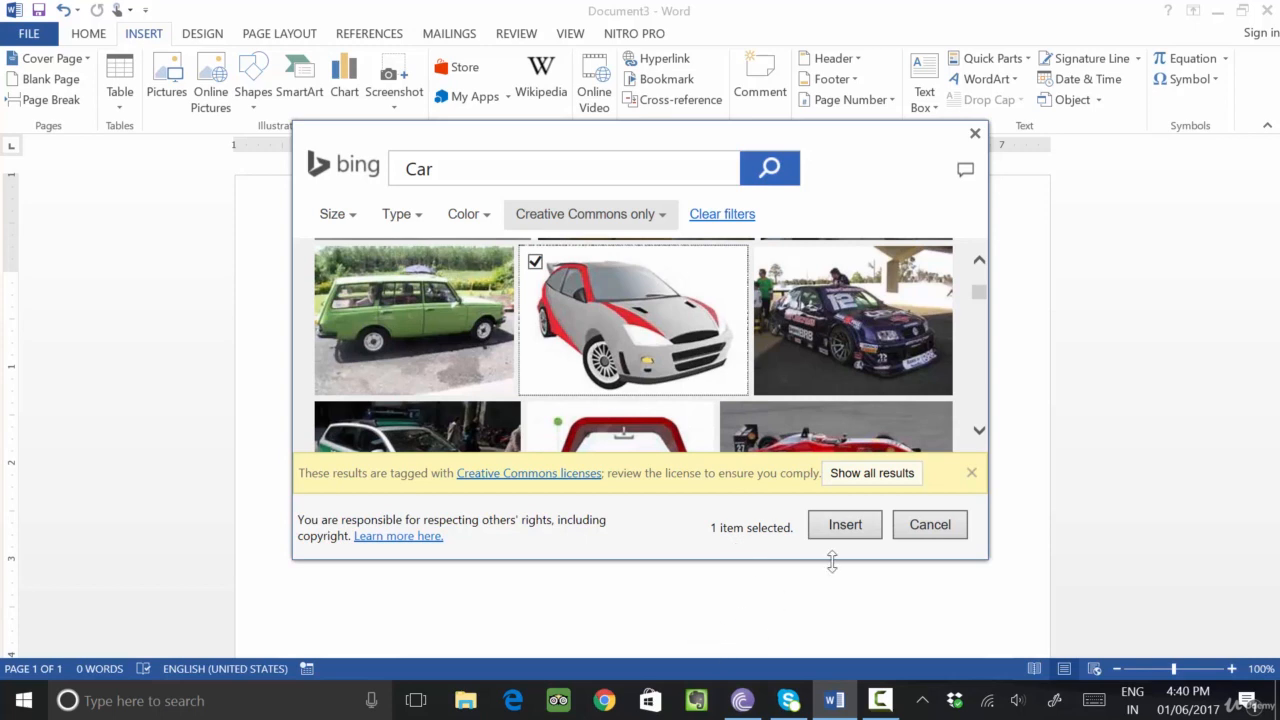
pyautogui.click(848, 528)
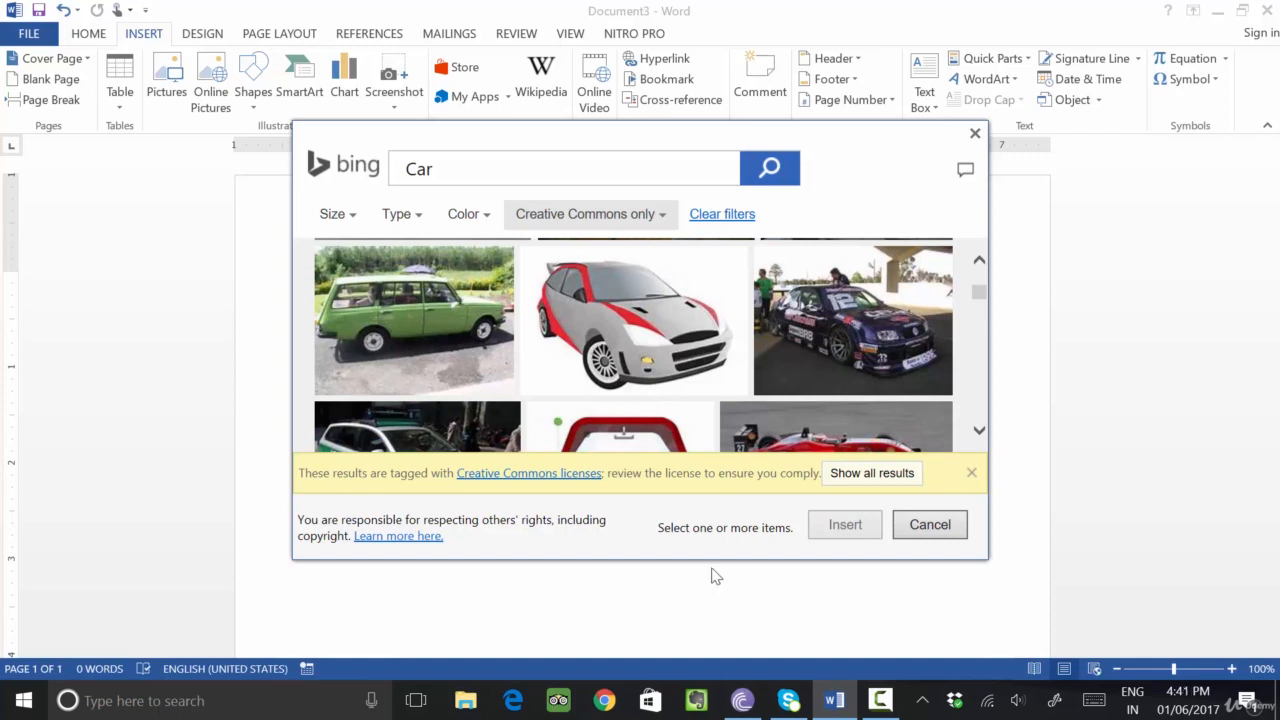
pyautogui.moveTo(546, 135); pyautogui.dragTo(686, 214)
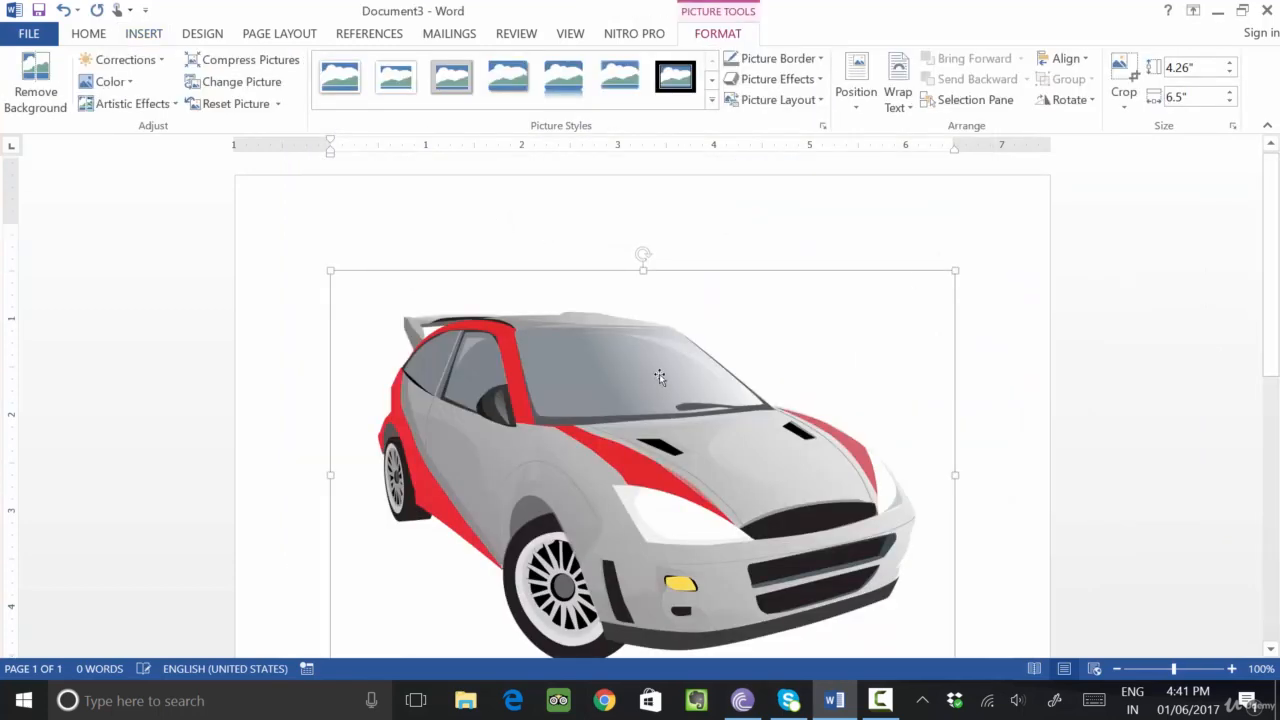
# Shrink the car picture proportionally to about 1.58" high by 2.41" wide
pyautogui.scroll(-3, 660, 377)
pyautogui.scroll(3, 690, 366)
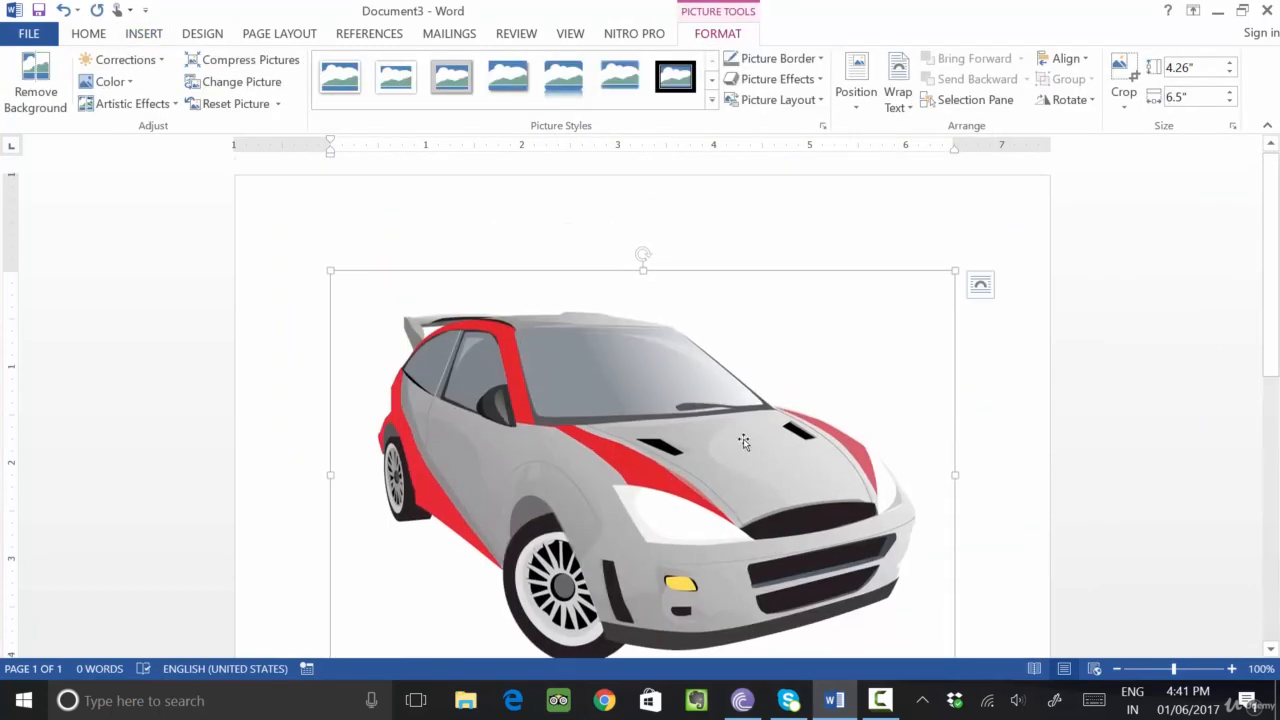
pyautogui.scroll(-3, 744, 441)
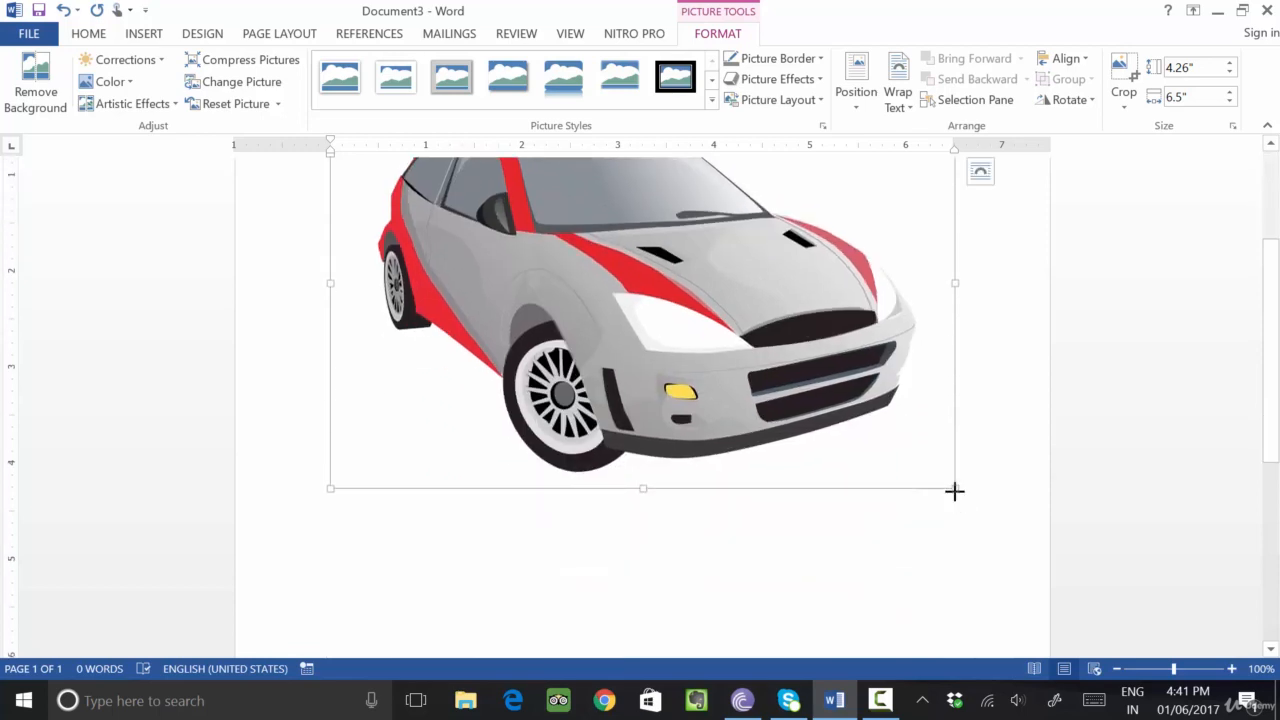
pyautogui.moveTo(954, 491); pyautogui.dragTo(544, 238)
pyautogui.scroll(3, 600, 286)
pyautogui.click(663, 346)
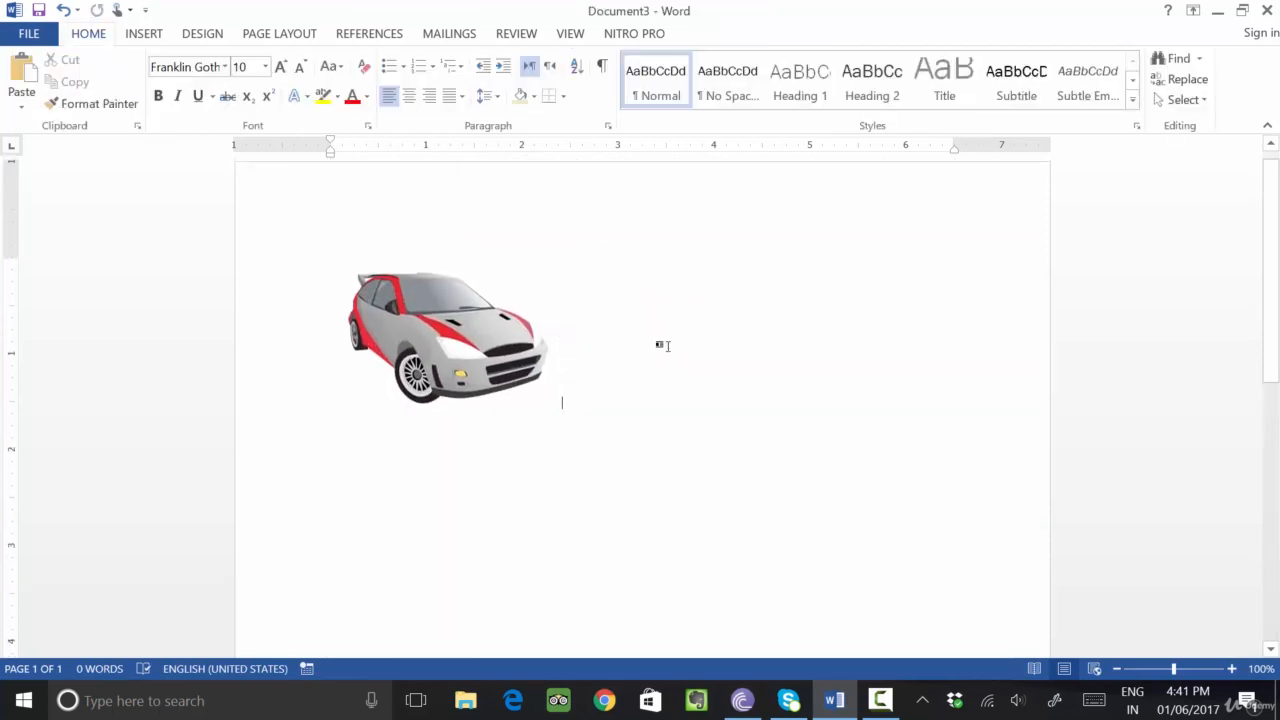
# Try the reflected rounded picture style on the car picture, and replace it with the metallic rounded-rectangle frame style
pyautogui.click(502, 352)
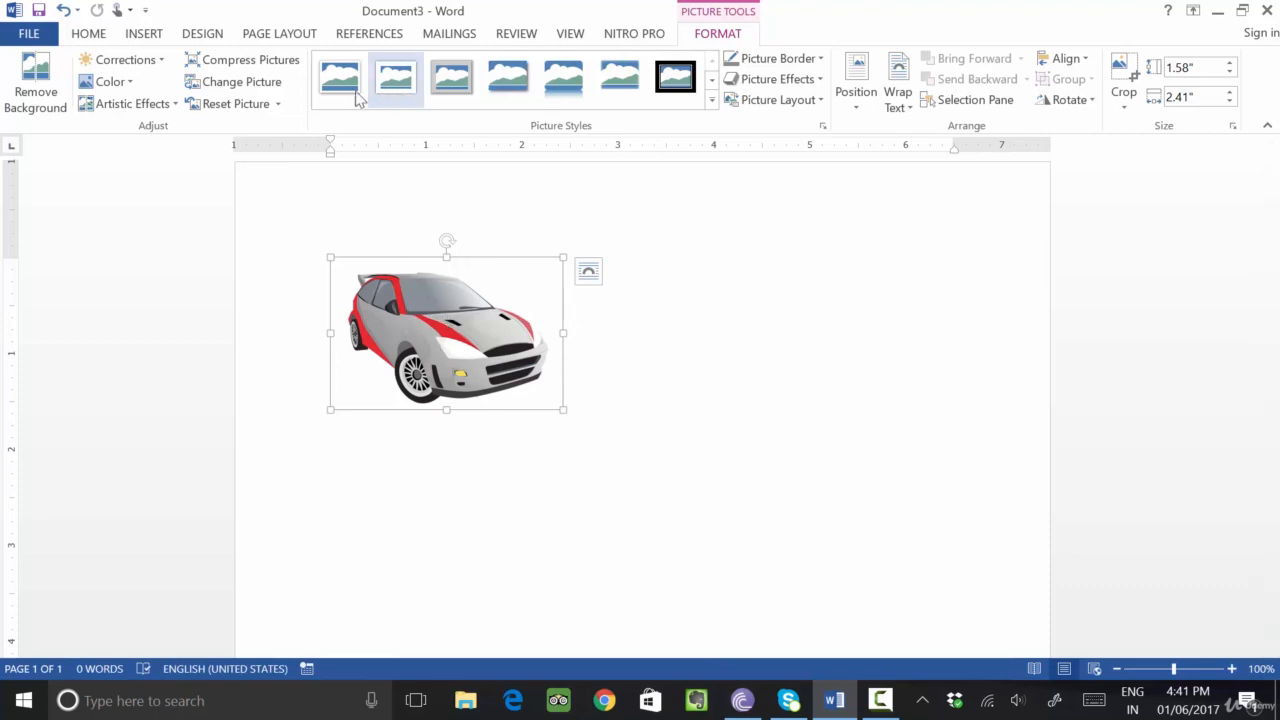
pyautogui.click(562, 87)
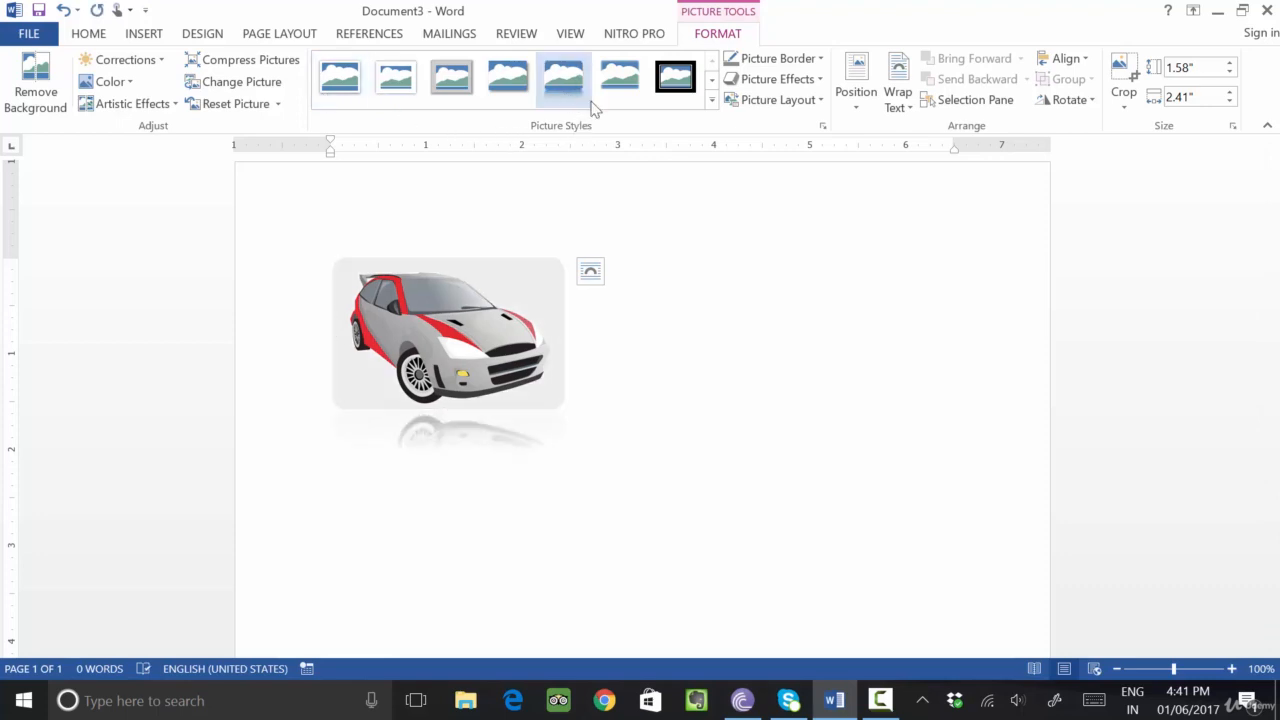
pyautogui.click(711, 100)
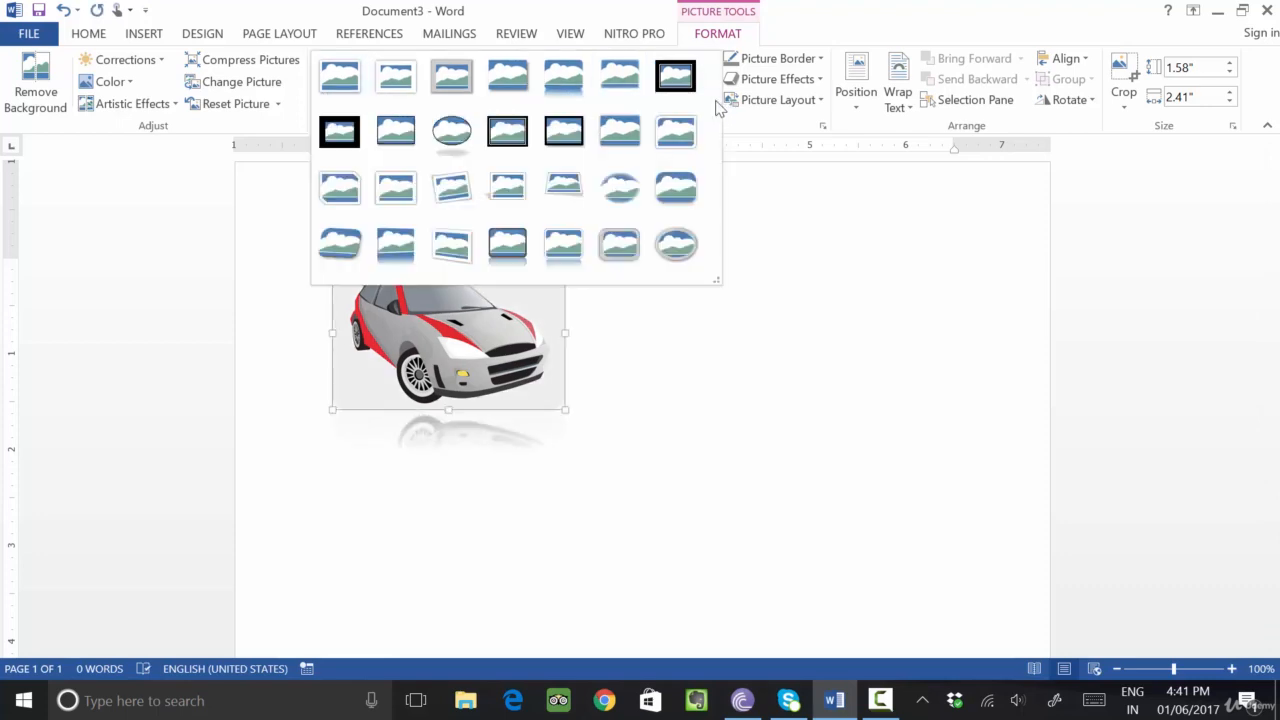
pyautogui.click(675, 247)
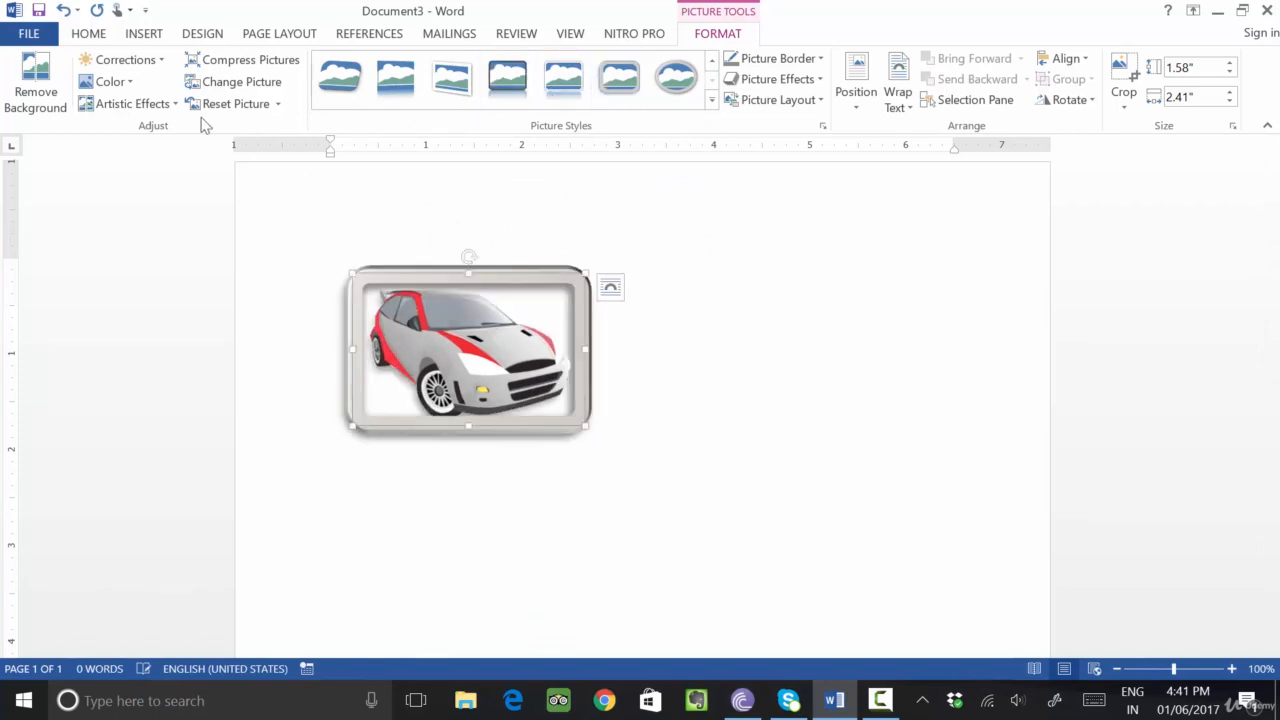
# Give the car picture the second-warmest color tone preset and the brightest correction from the middle Brightness/Contrast row
pyautogui.click(112, 83)
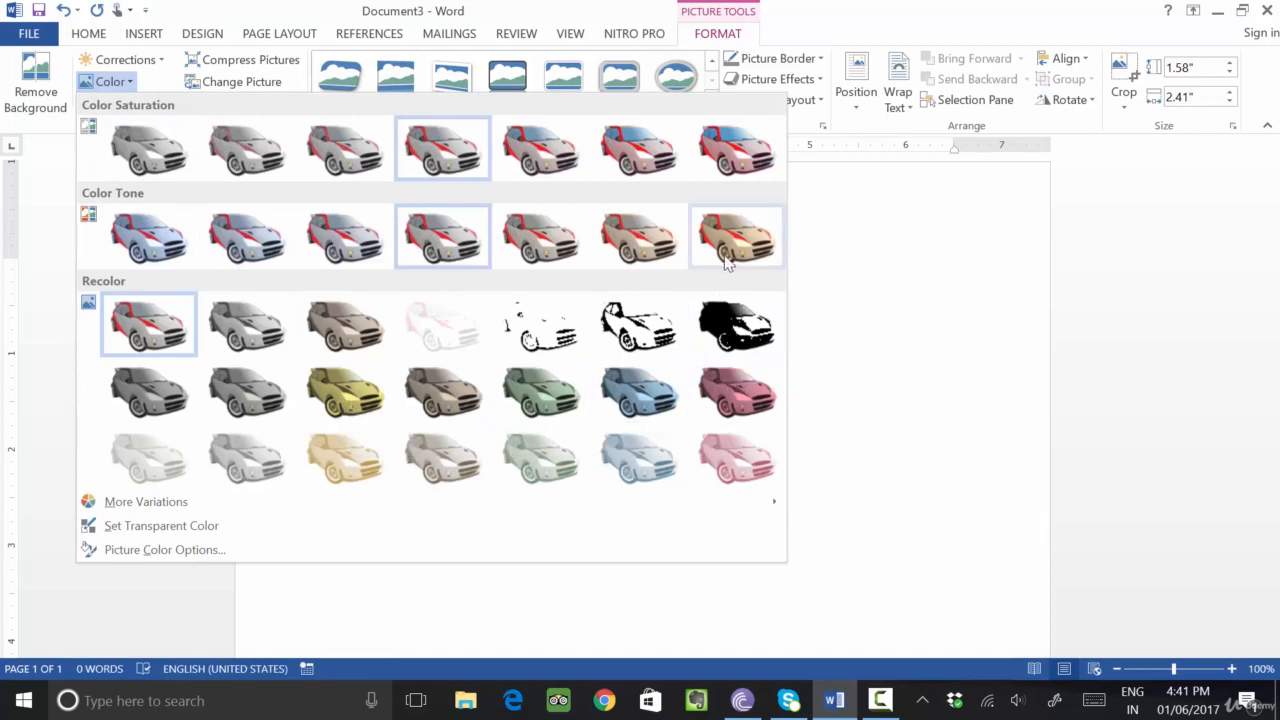
pyautogui.click(650, 250)
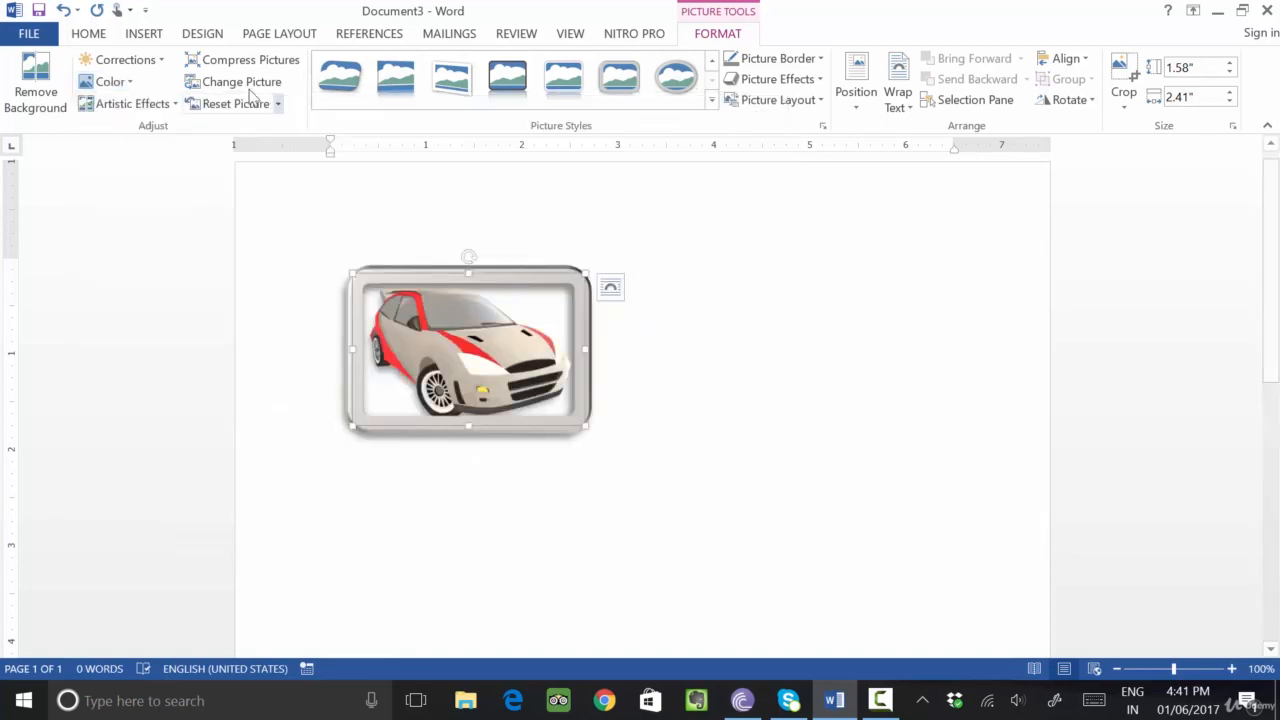
pyautogui.click(150, 63)
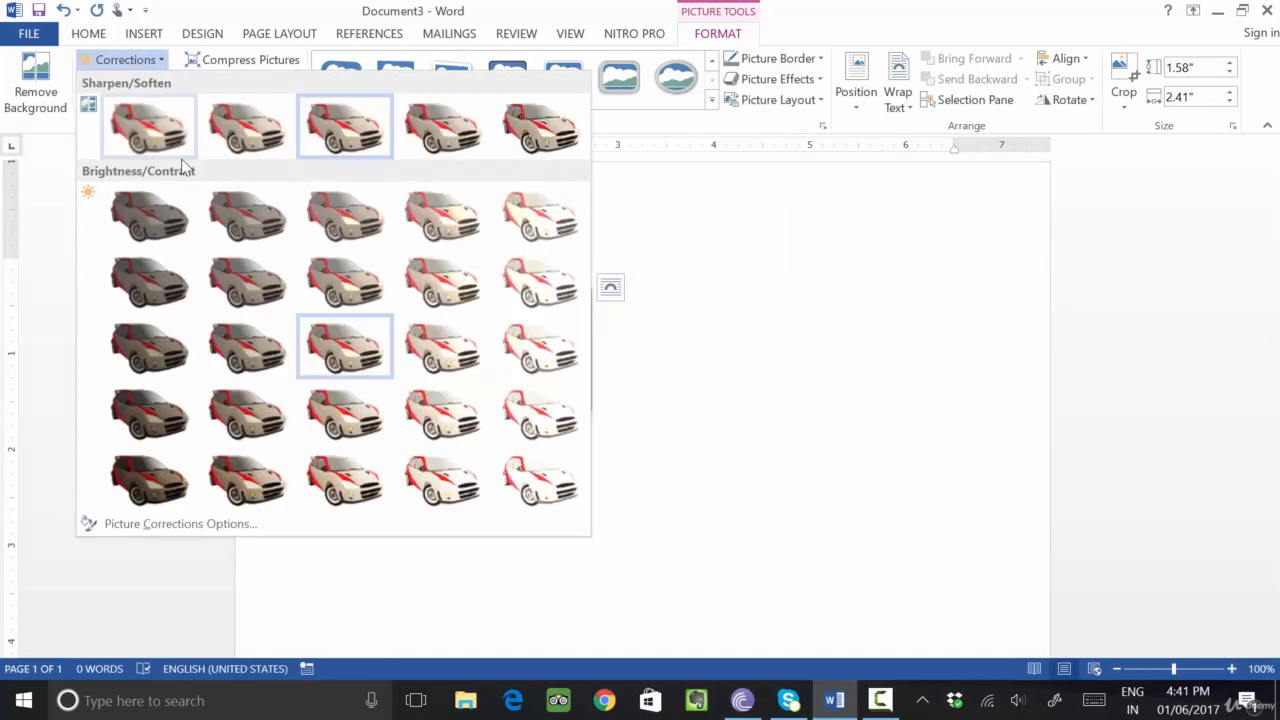
pyautogui.click(545, 348)
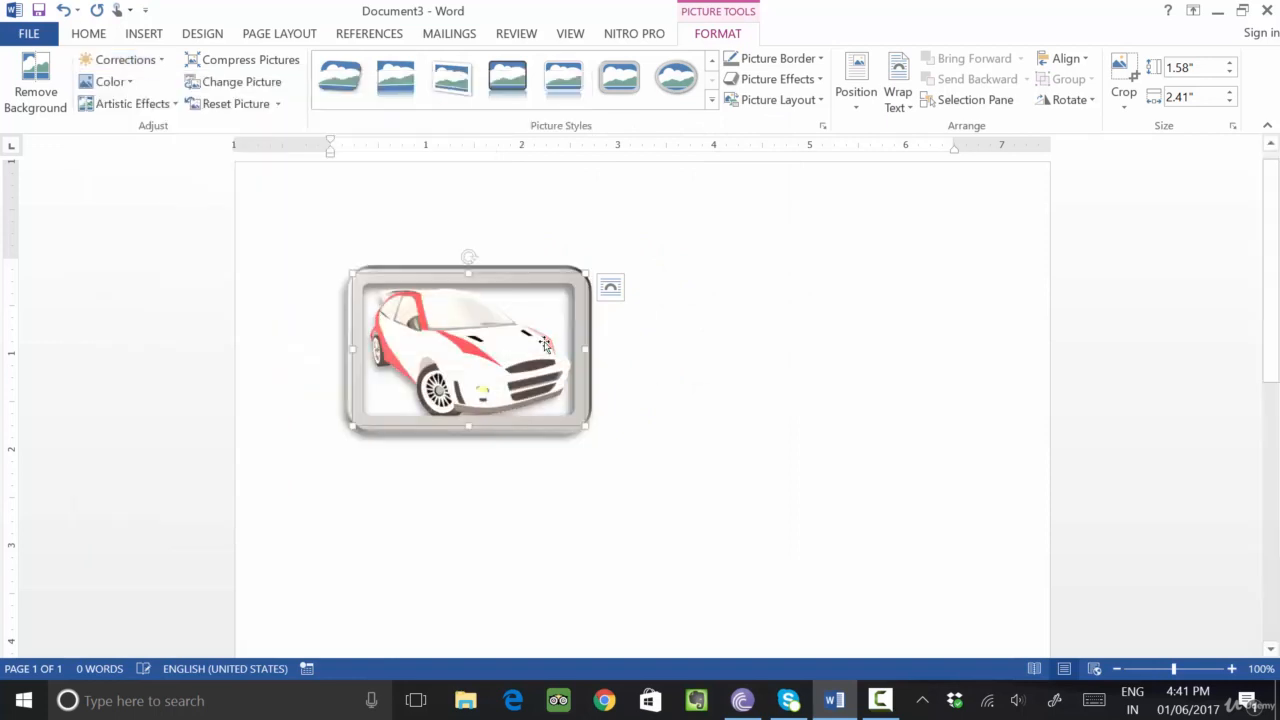
# Remove the car picture's background, keeping the automatically marked areas
pyautogui.click(40, 95)
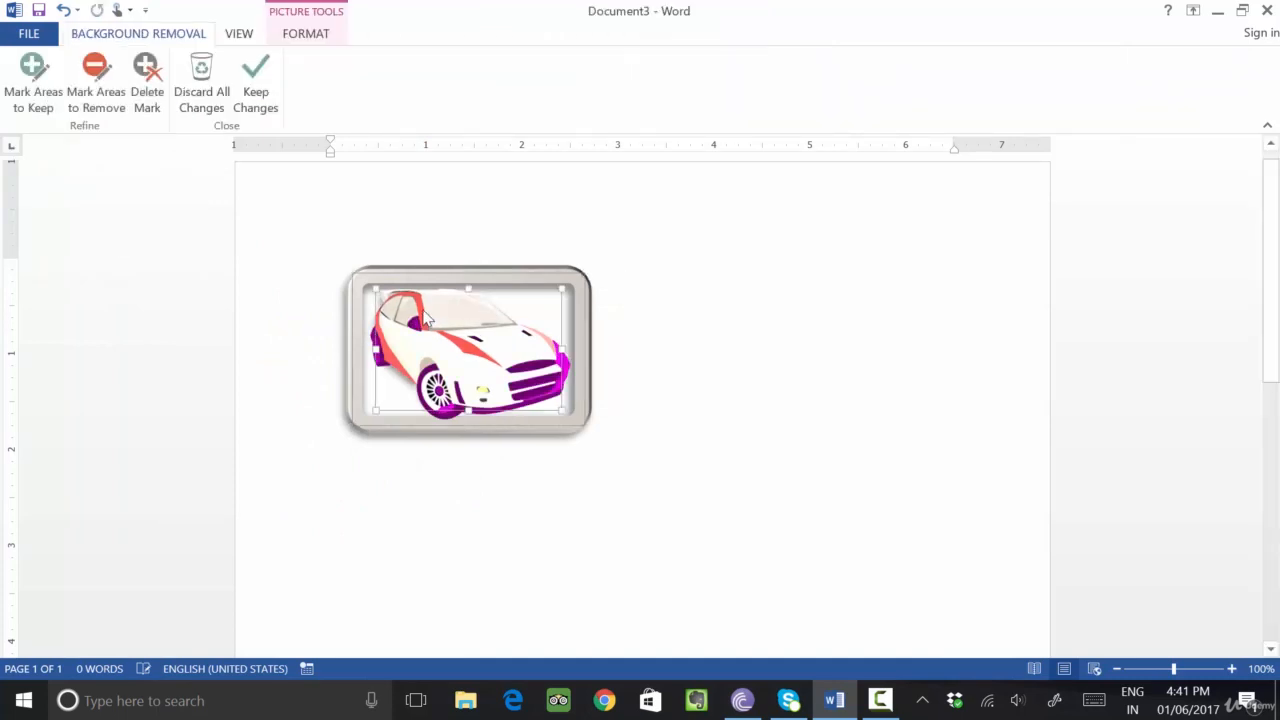
pyautogui.click(255, 88)
pyautogui.click(672, 411)
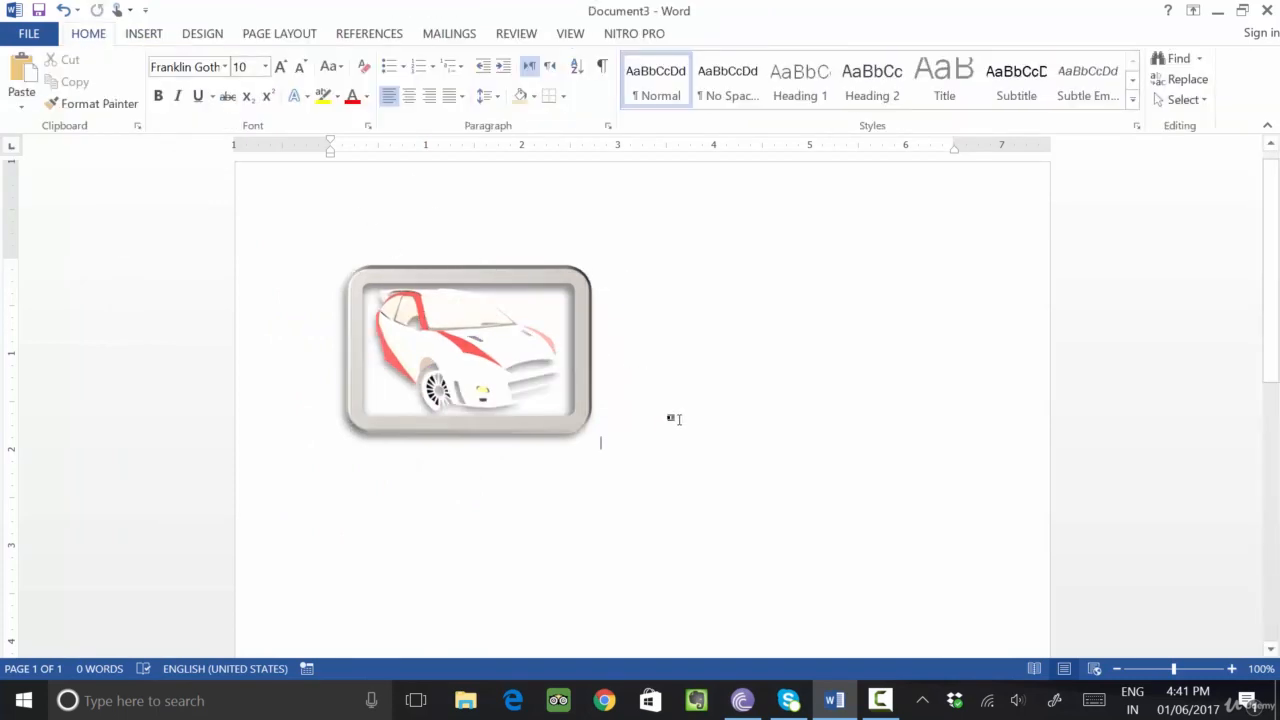
# Cut the framed car picture out of the document
pyautogui.click(494, 346)
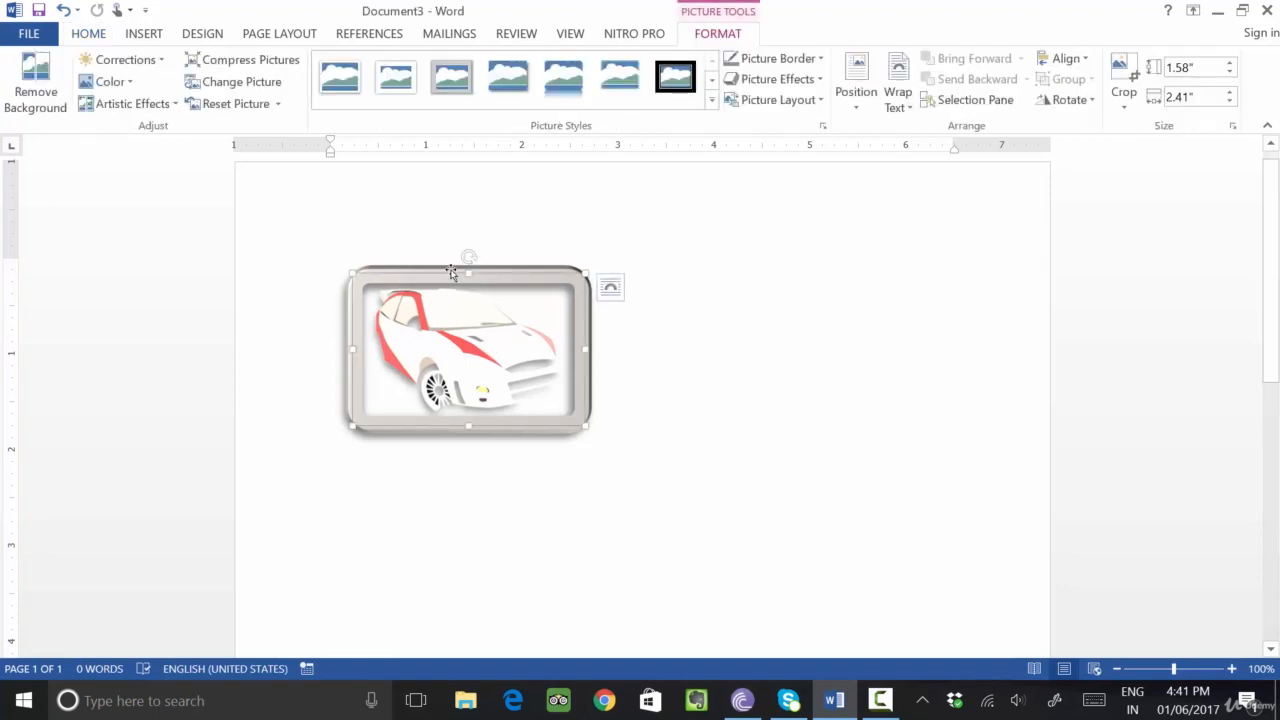
pyautogui.click(451, 273)
pyautogui.click(451, 273)
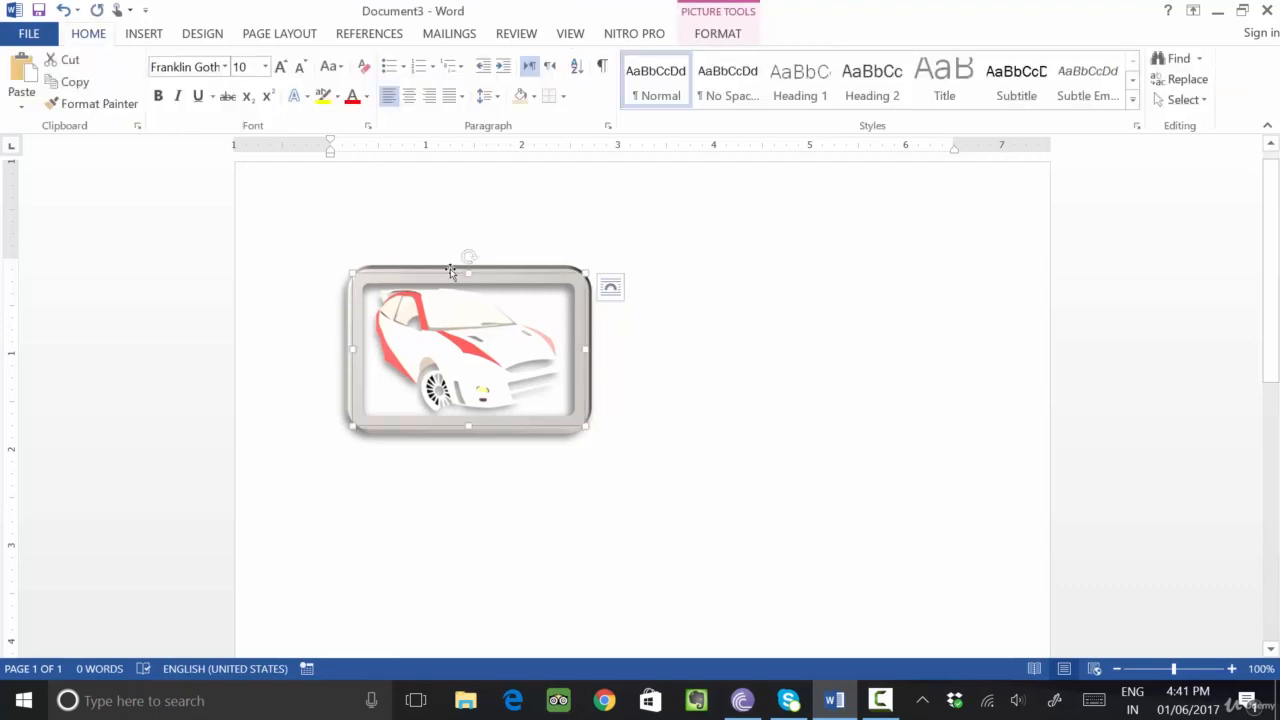
pyautogui.rightClick(474, 260)
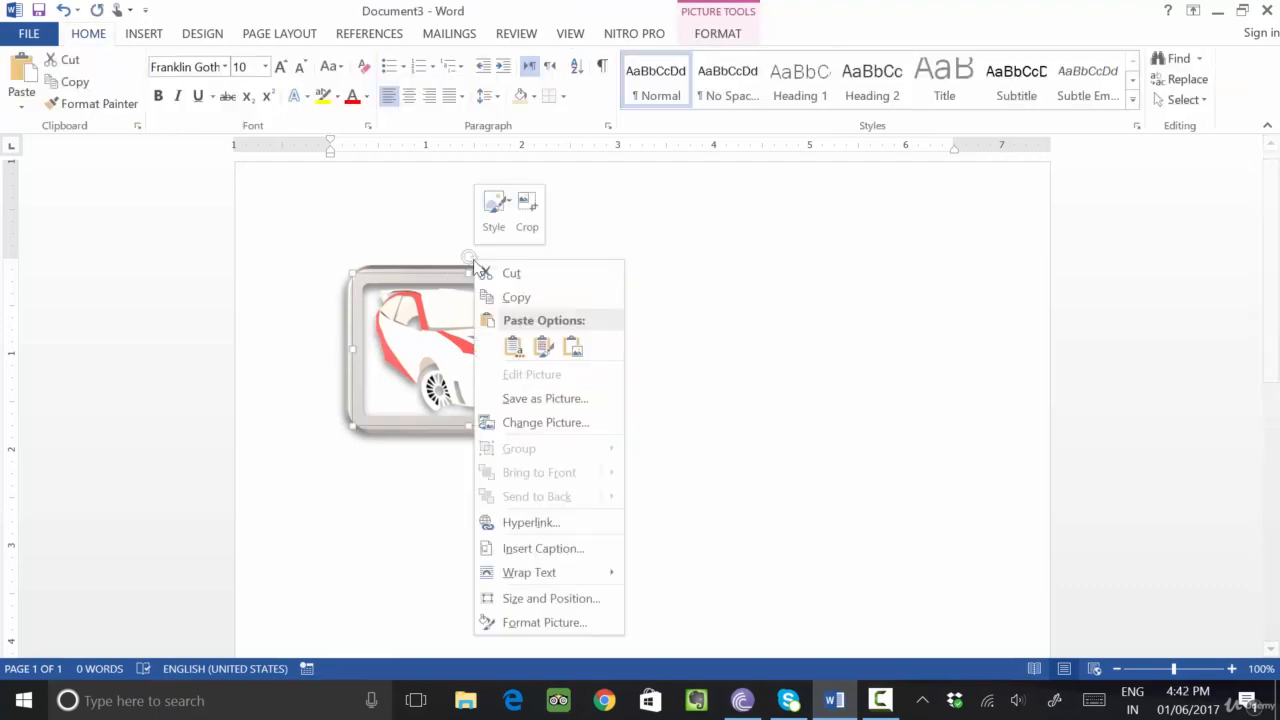
pyautogui.click(500, 272)
# Draw a smiley face shape about 3.74" wide and 4.29" high on the blank page
pyautogui.click(143, 33)
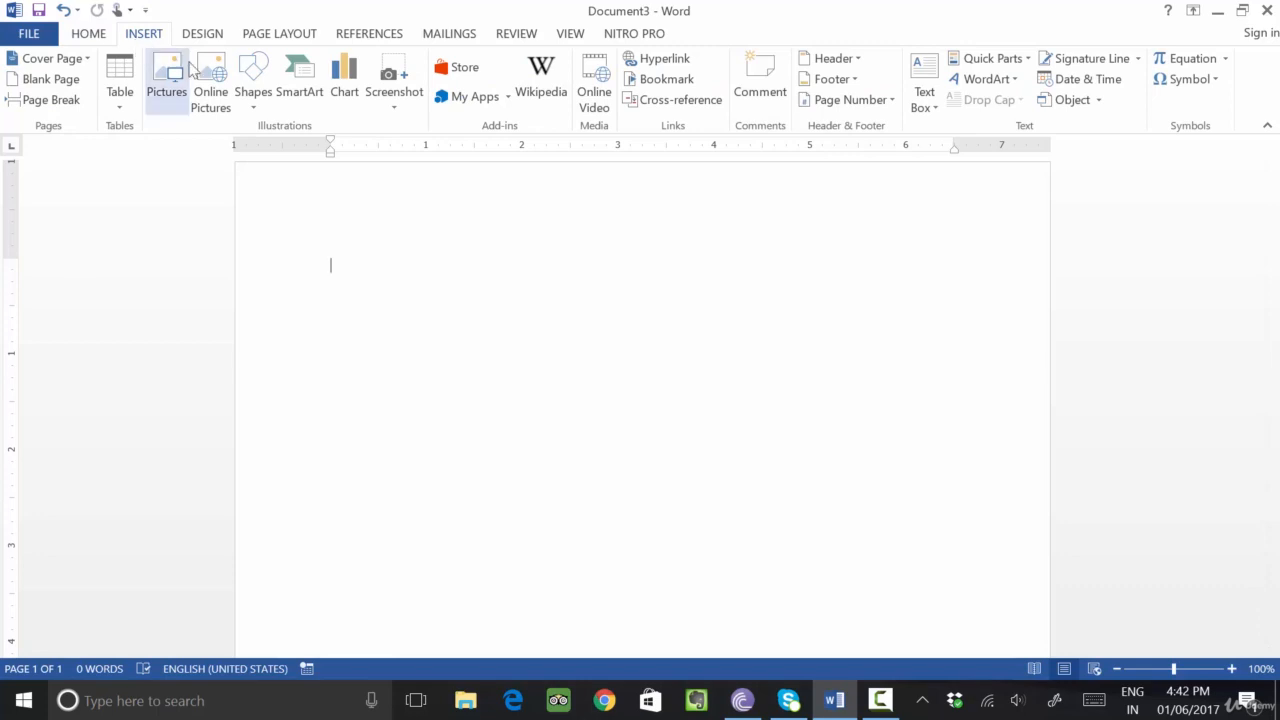
pyautogui.click(256, 106)
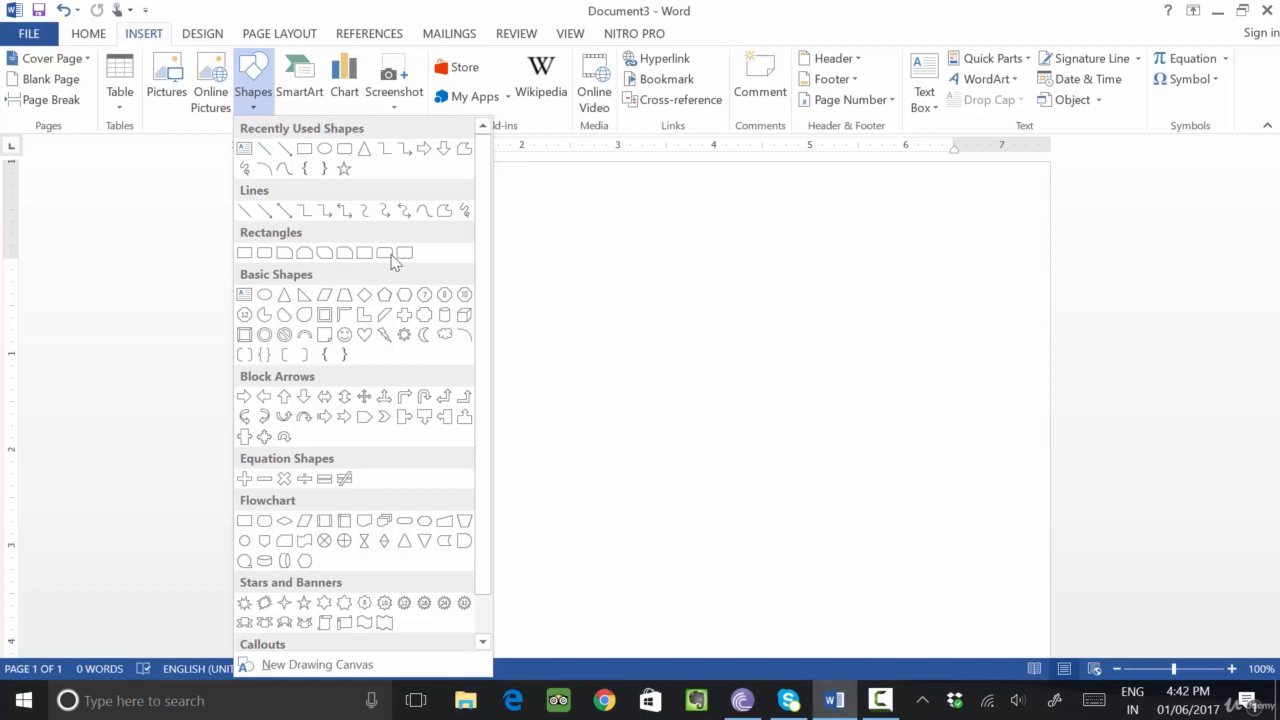
pyautogui.scroll(-1, 396, 362)
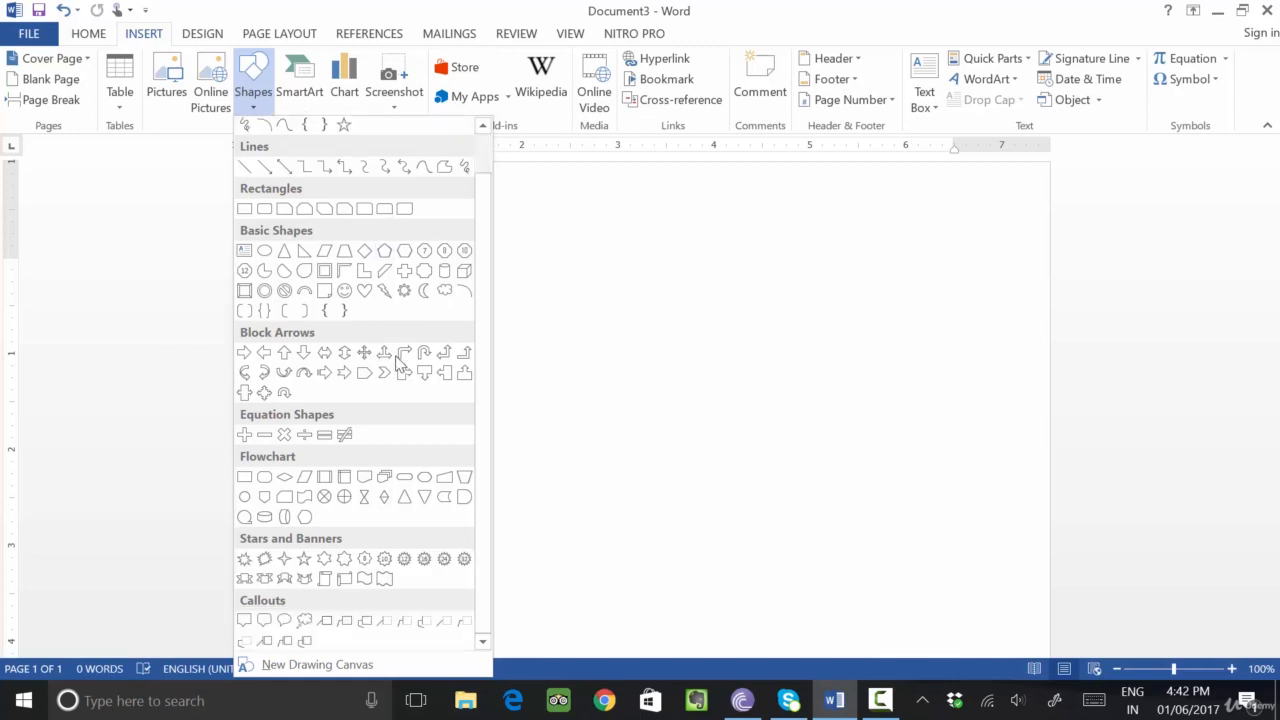
pyautogui.click(344, 291)
pyautogui.moveTo(400, 217)
pyautogui.mouseDown()
pyautogui.moveTo(566, 343)
pyautogui.moveTo(753, 535)
pyautogui.moveTo(761, 627)
pyautogui.mouseUp()
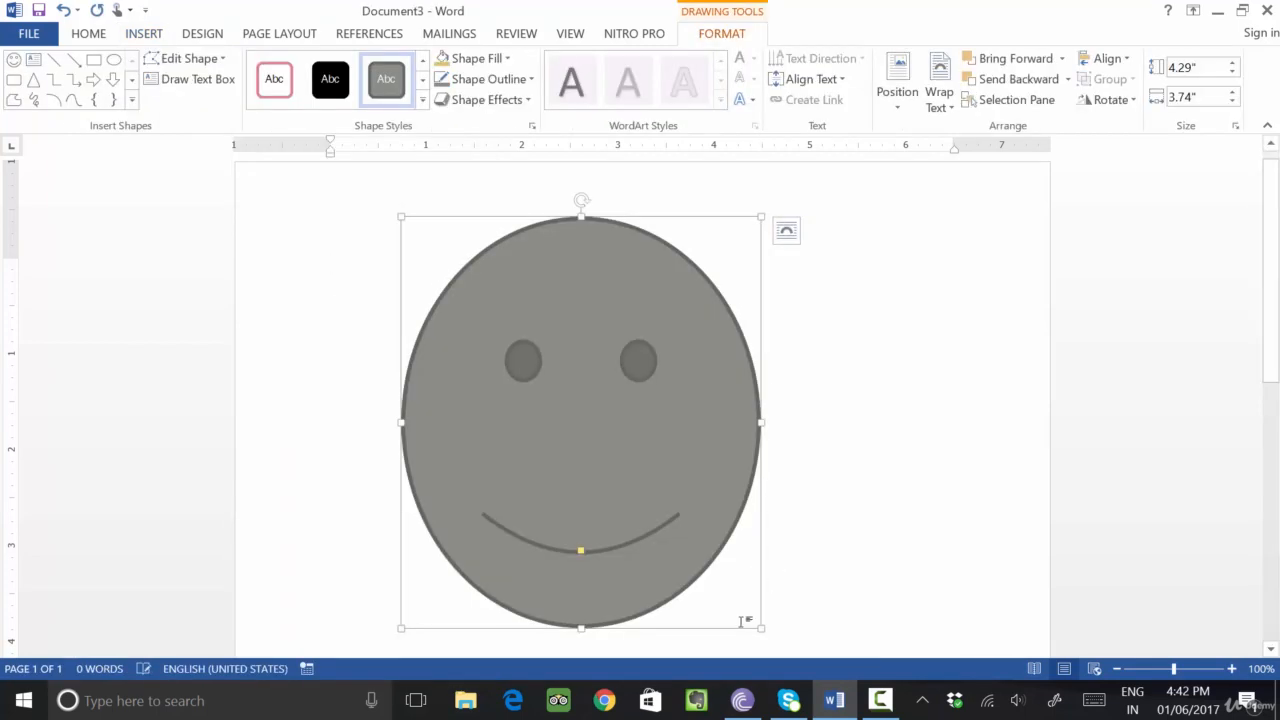
# Try the glossy pink and glossy black shape styles on the smiley face, and replace them with the flat gray fill with white outline
pyautogui.click(422, 99)
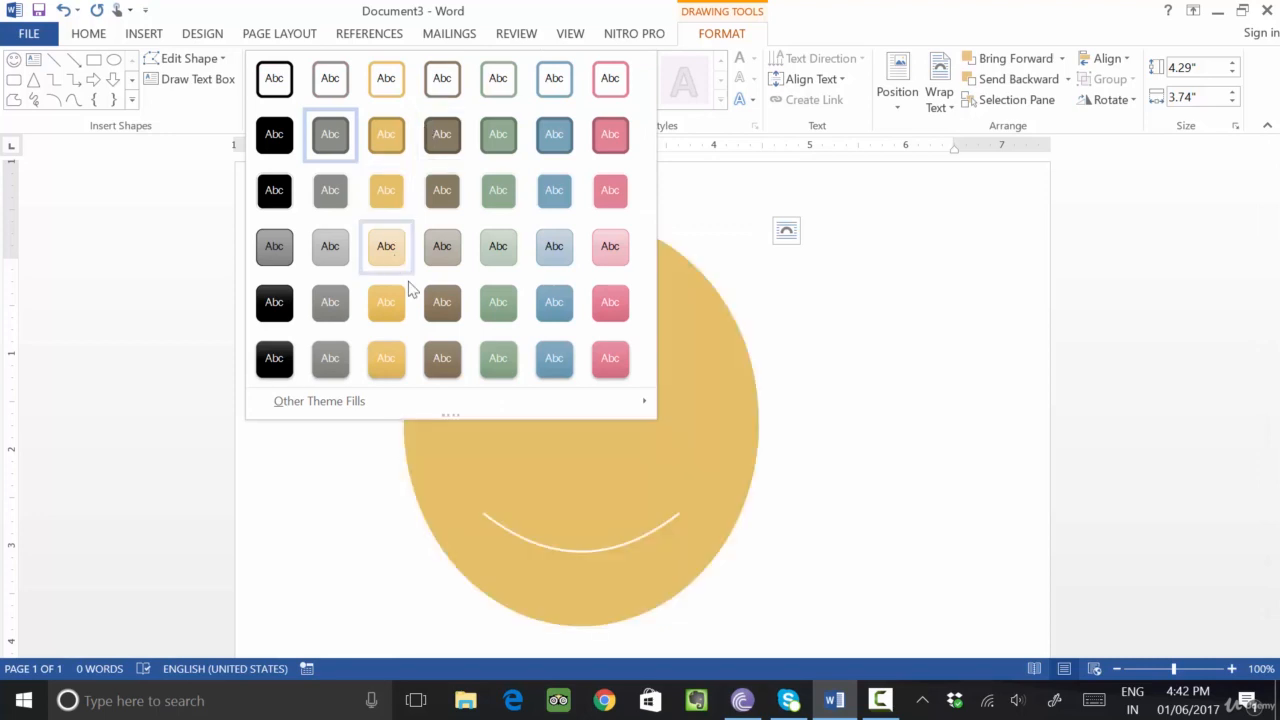
pyautogui.click(607, 304)
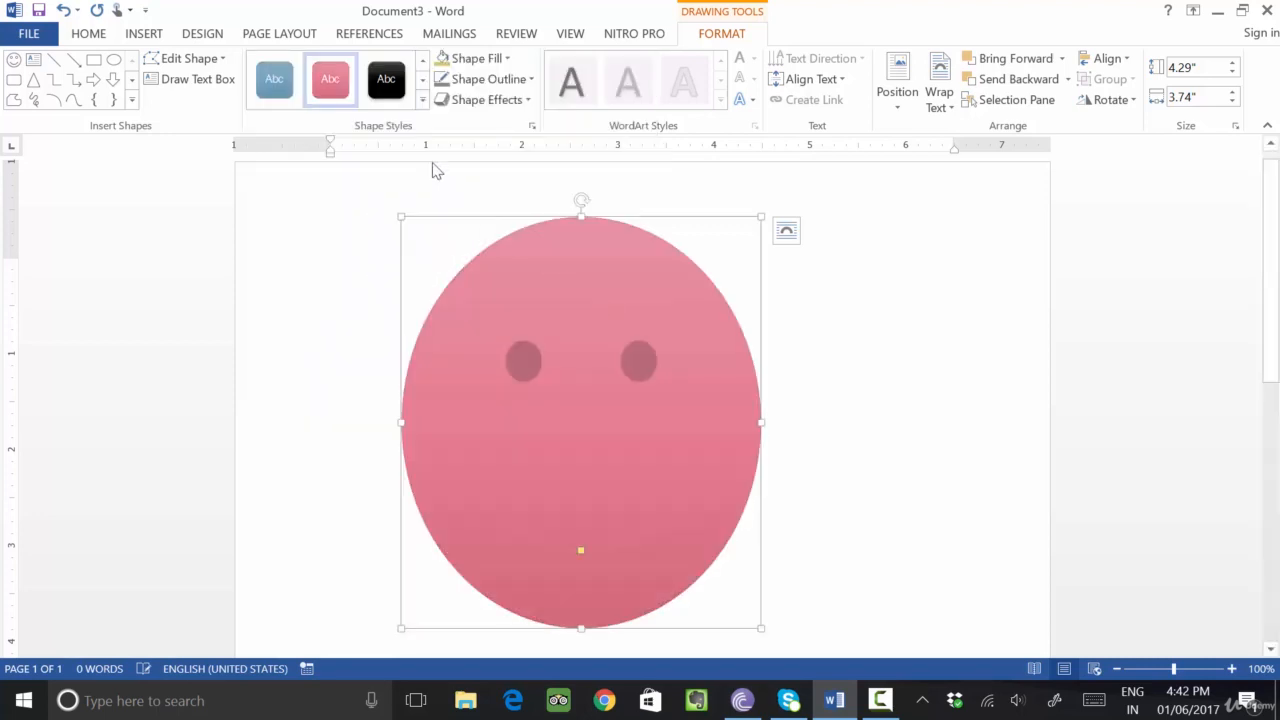
pyautogui.click(388, 88)
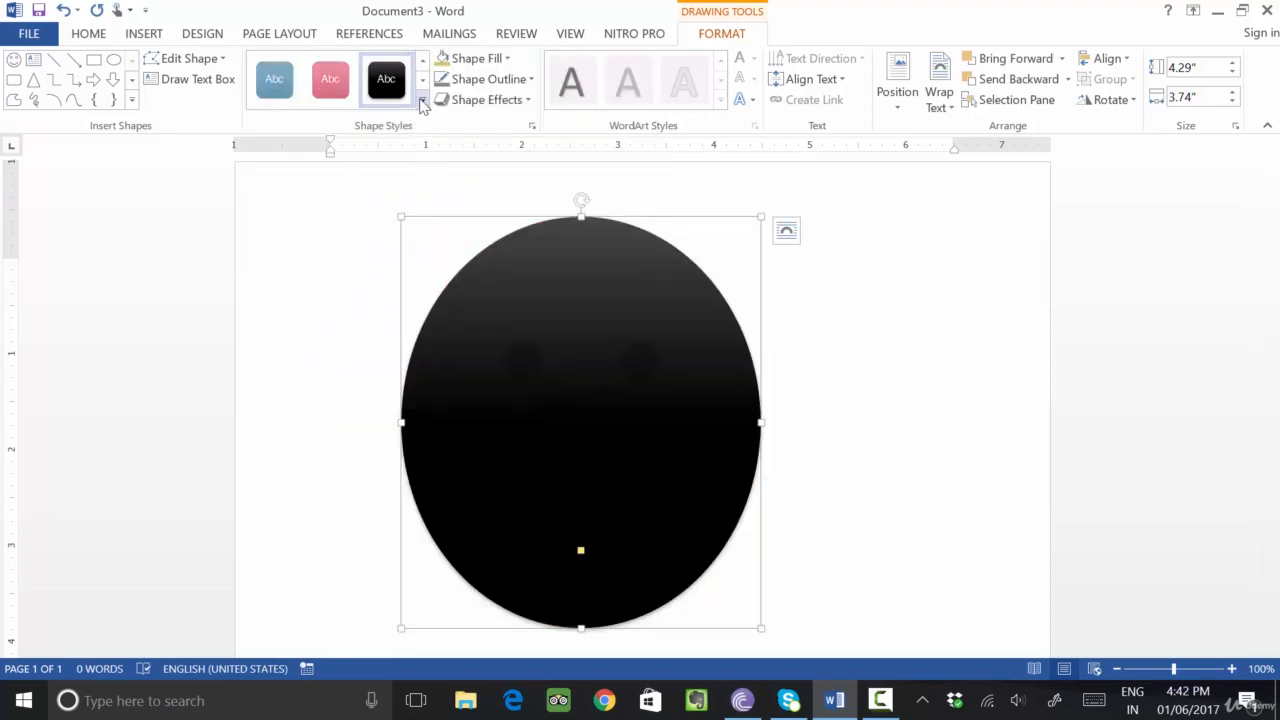
pyautogui.click(422, 99)
pyautogui.click(348, 198)
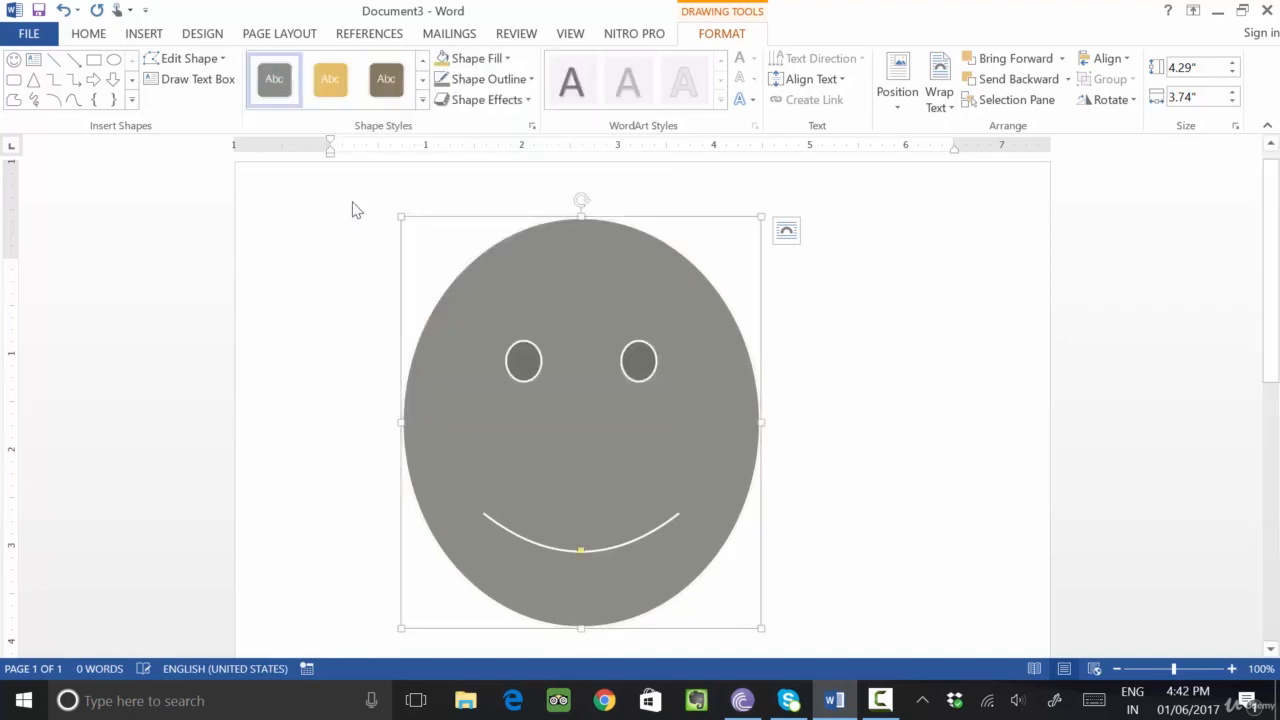
# Delete the smiley face shape from the page
pyautogui.click(782, 378)
pyautogui.click(537, 314)
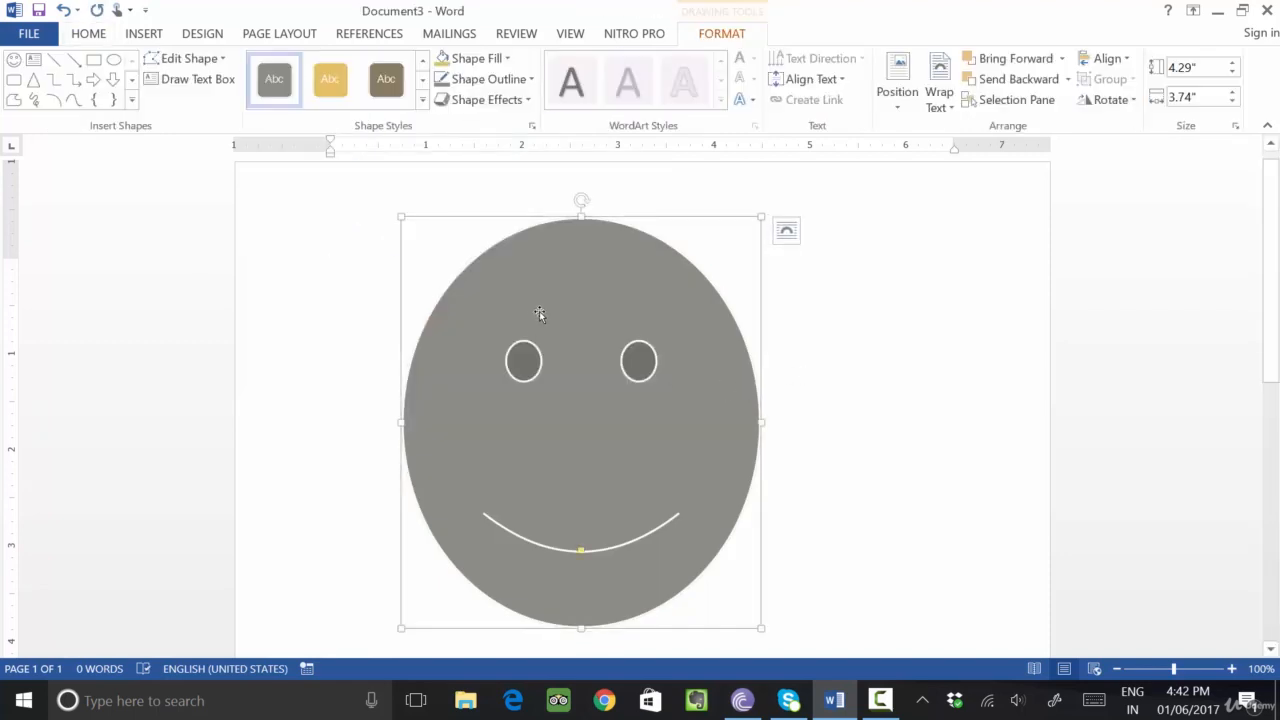
pyautogui.press('Delete')
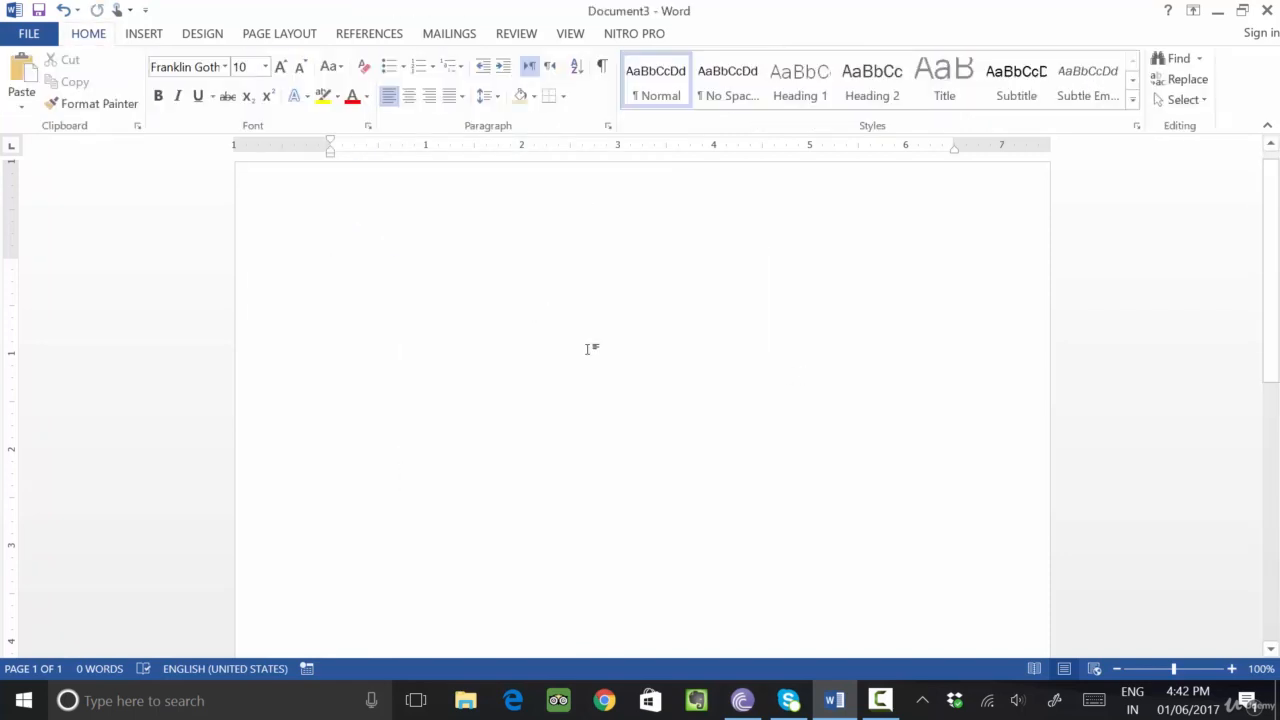
# Draw a vertical scroll banner shape about 4.29" wide and 3.83" high on the page
pyautogui.click(150, 36)
pyautogui.click(262, 104)
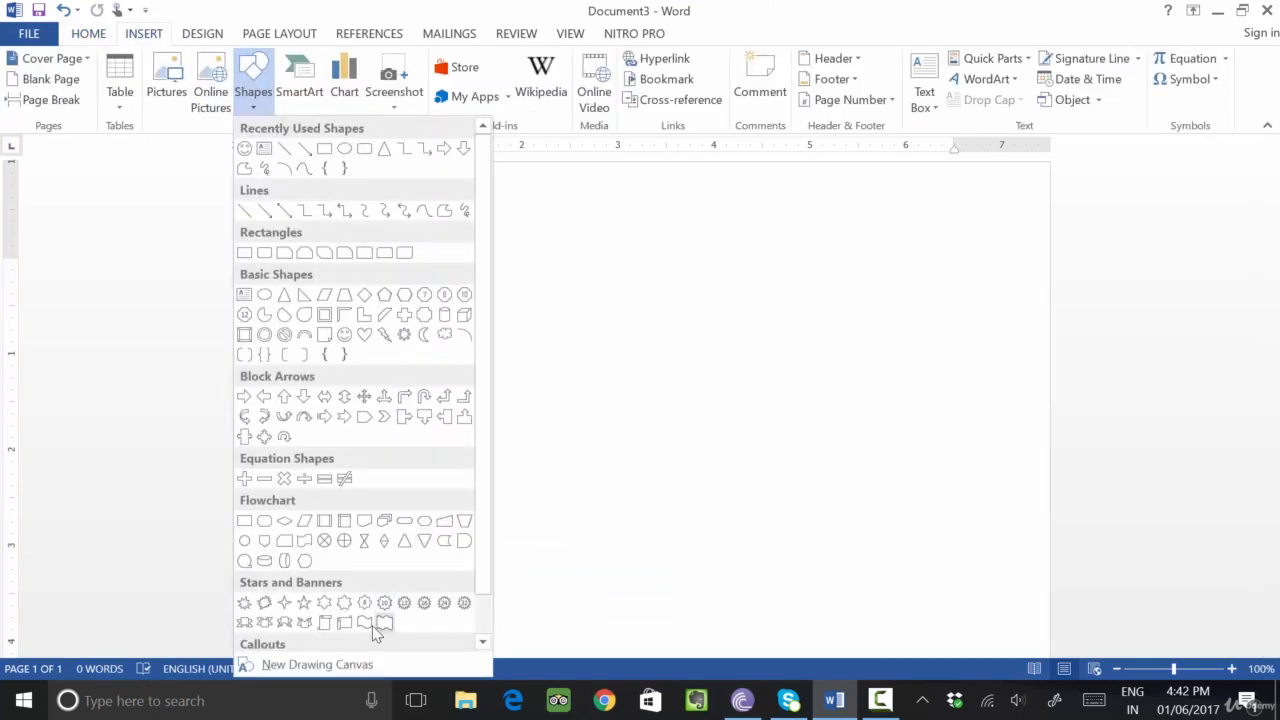
pyautogui.click(324, 622)
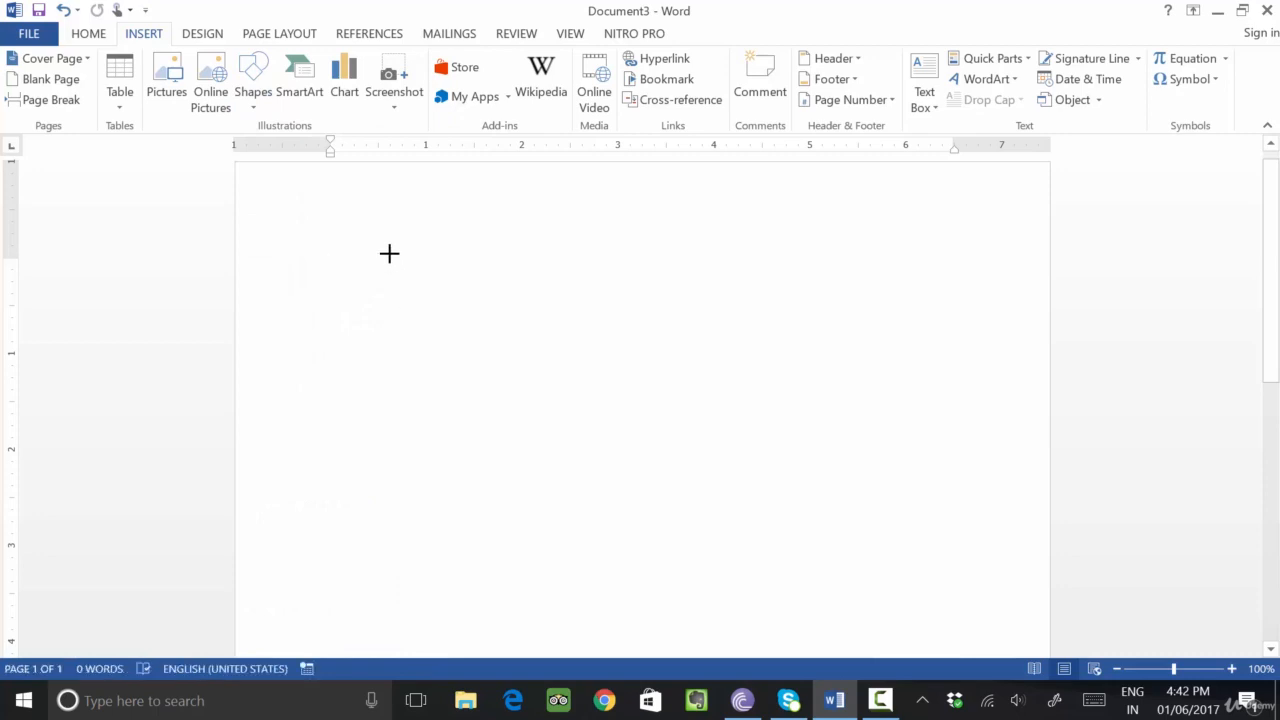
pyautogui.moveTo(389, 253)
pyautogui.mouseDown()
pyautogui.moveTo(726, 591)
pyautogui.moveTo(799, 621)
pyautogui.mouseUp()
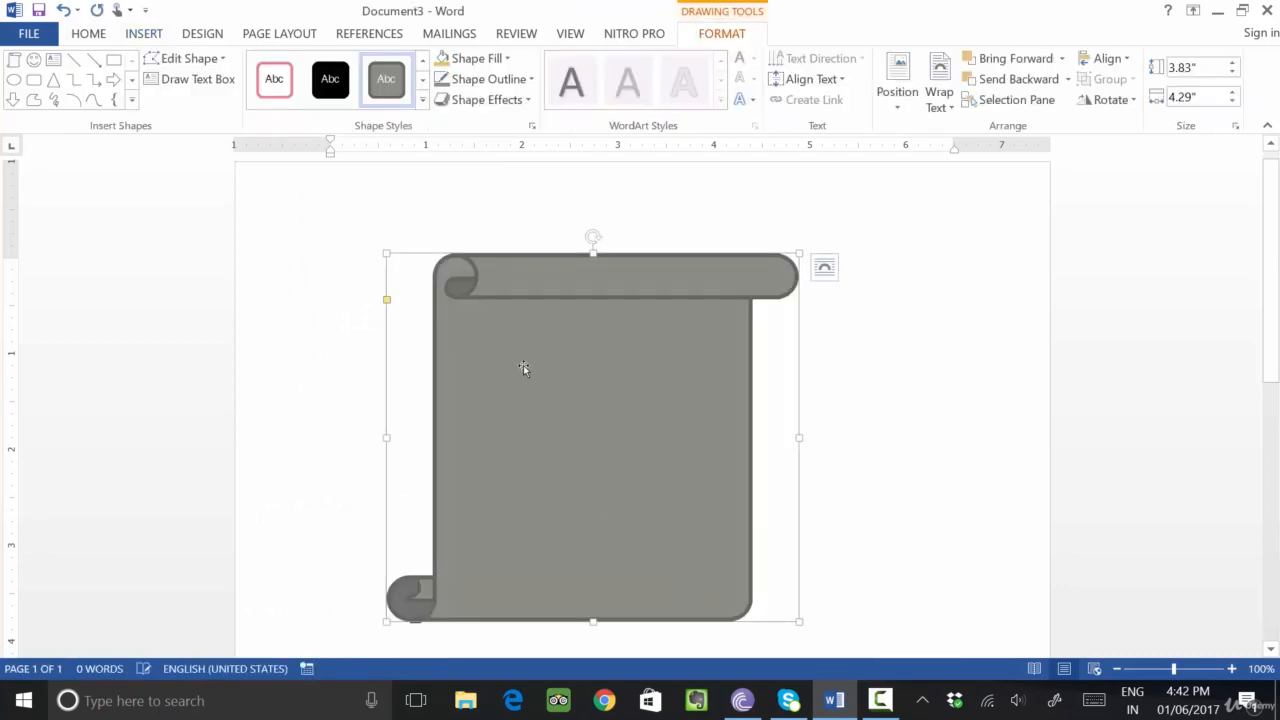
# Add the text "Hello and Welcome To The class" inside the scroll shape, followed by a line break
pyautogui.rightClick(527, 365)
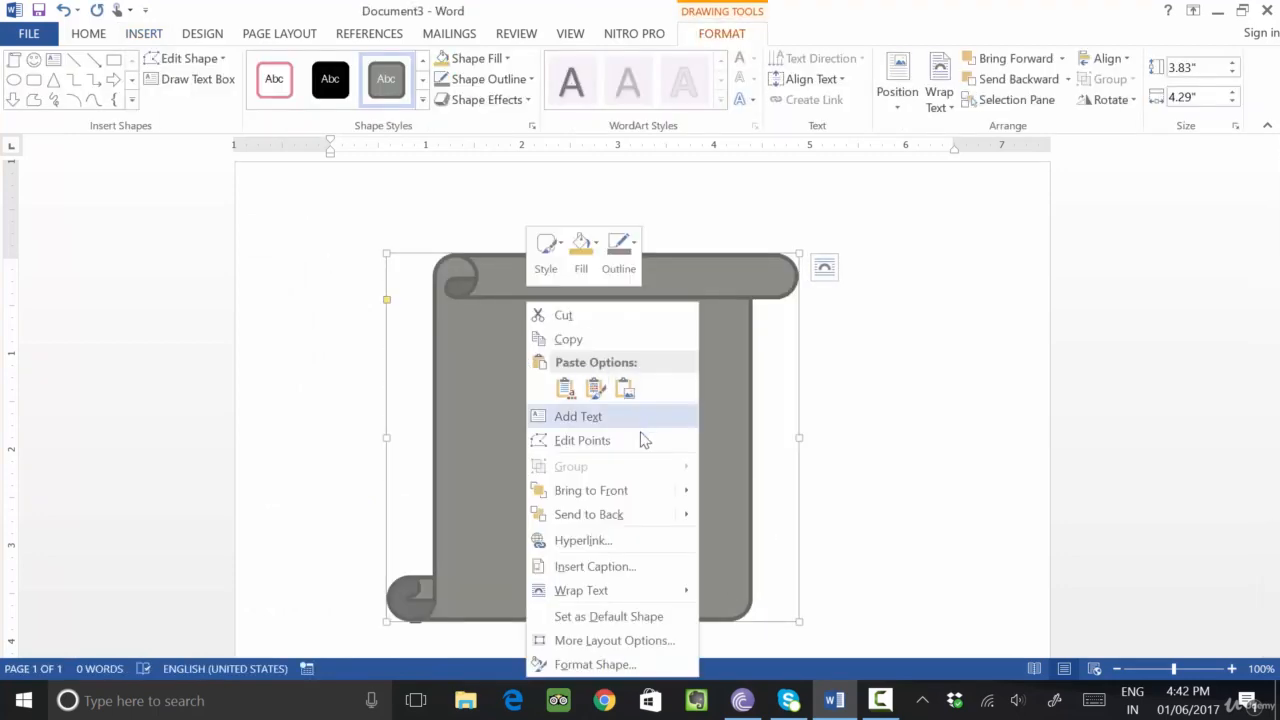
pyautogui.click(567, 417)
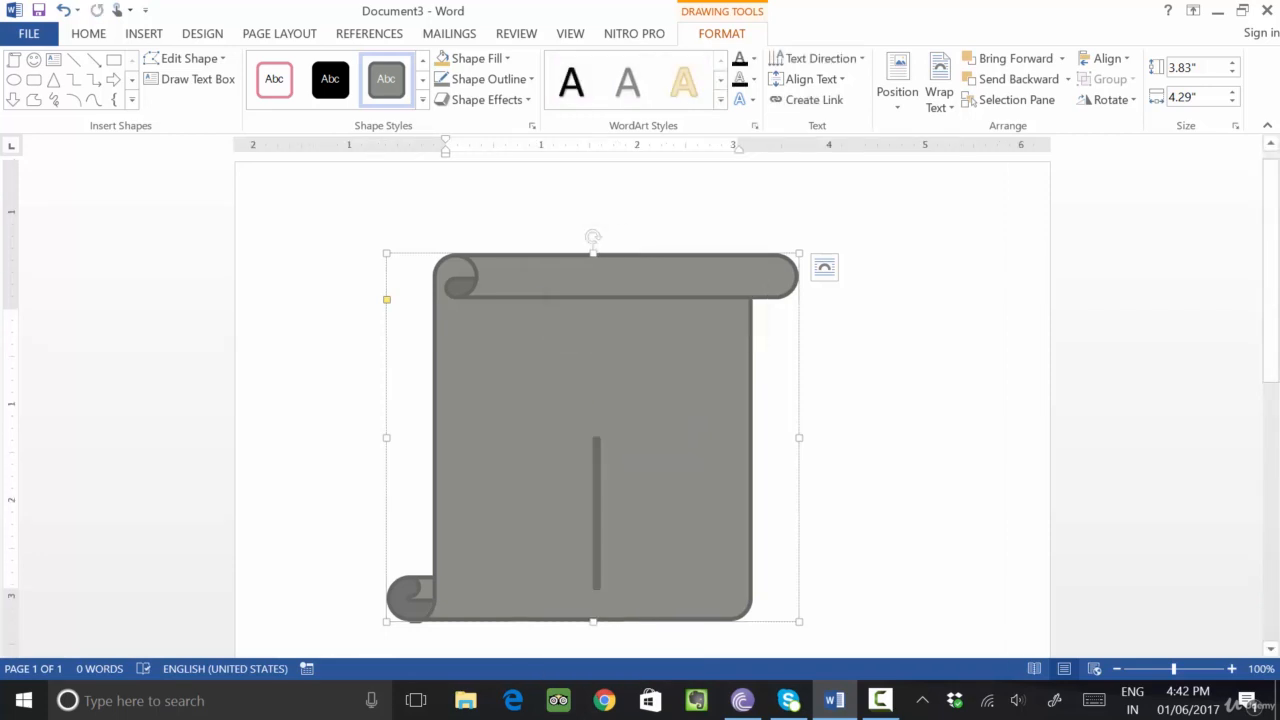
pyautogui.write('Hello and Welcome T')
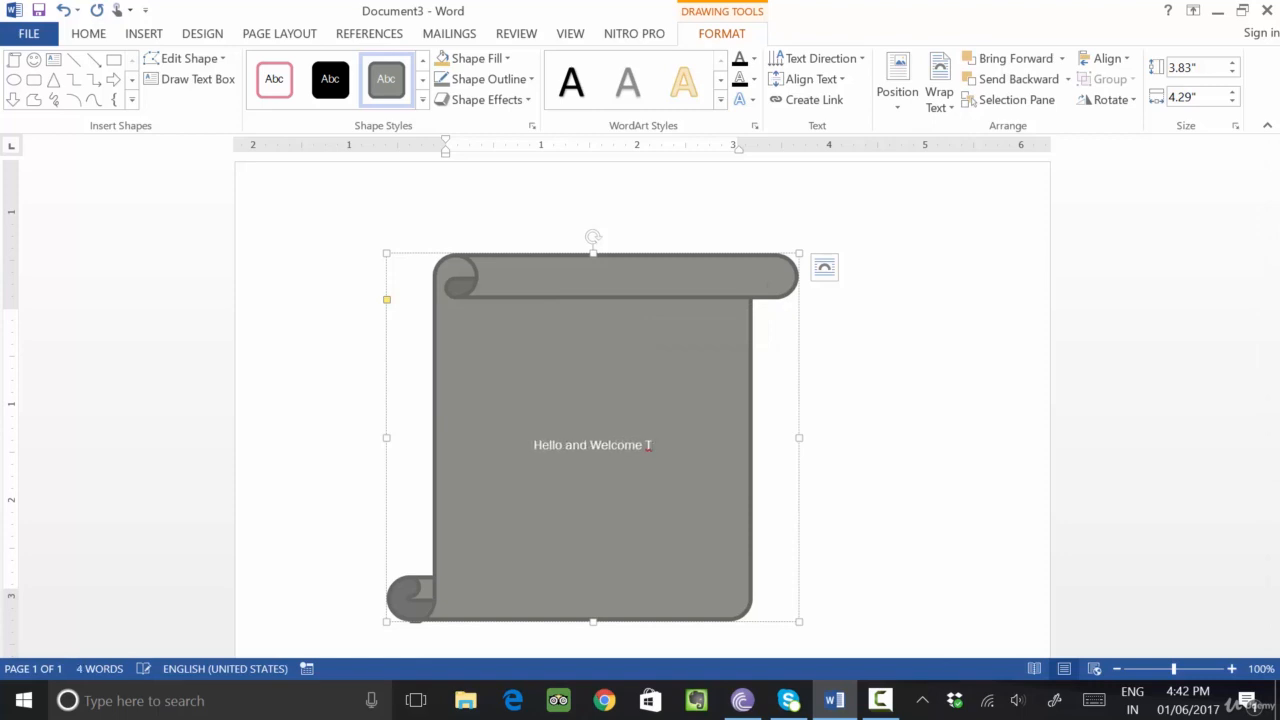
pyautogui.write('o The class')
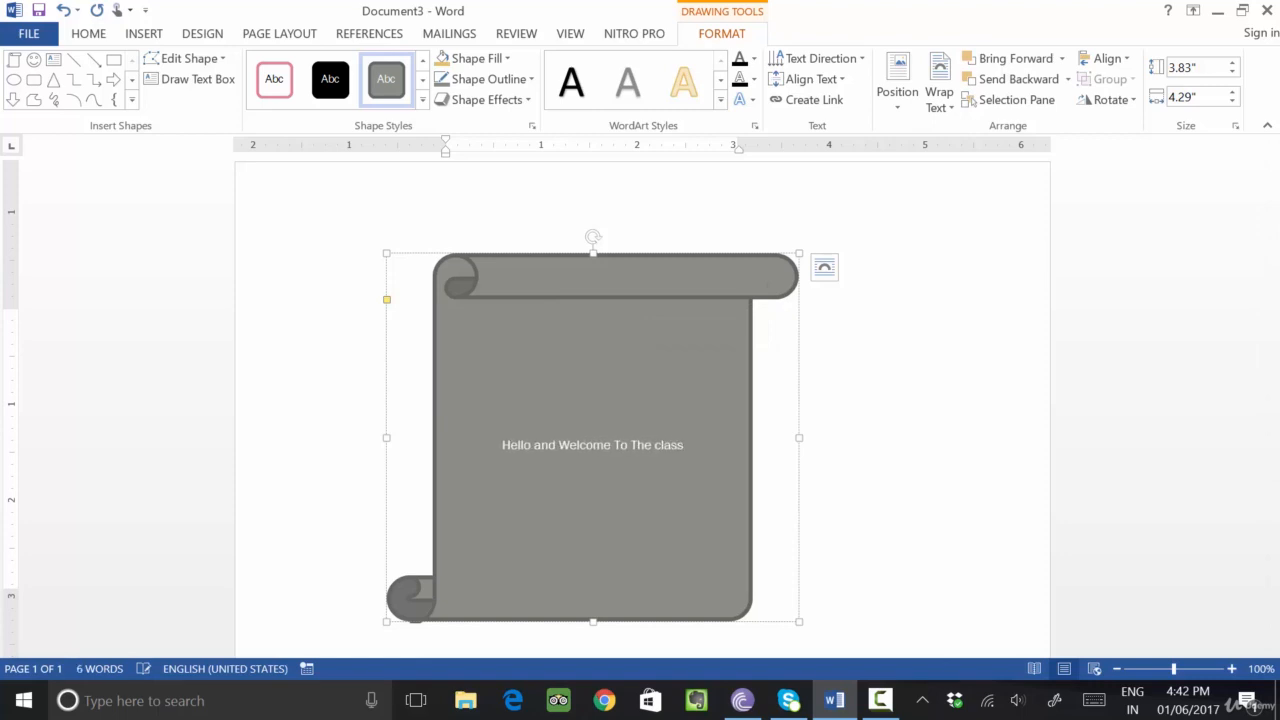
pyautogui.press('Return')
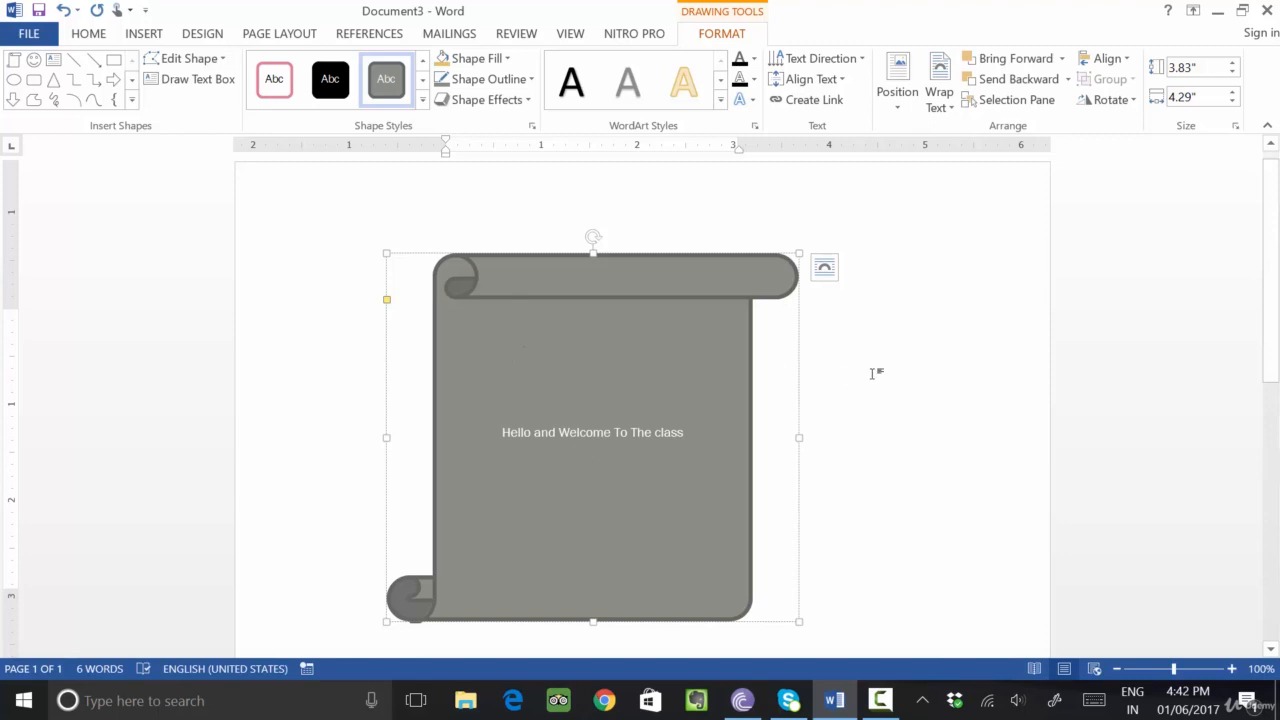
# Delete the scroll shape together with its text
pyautogui.click(876, 373)
pyautogui.click(541, 278)
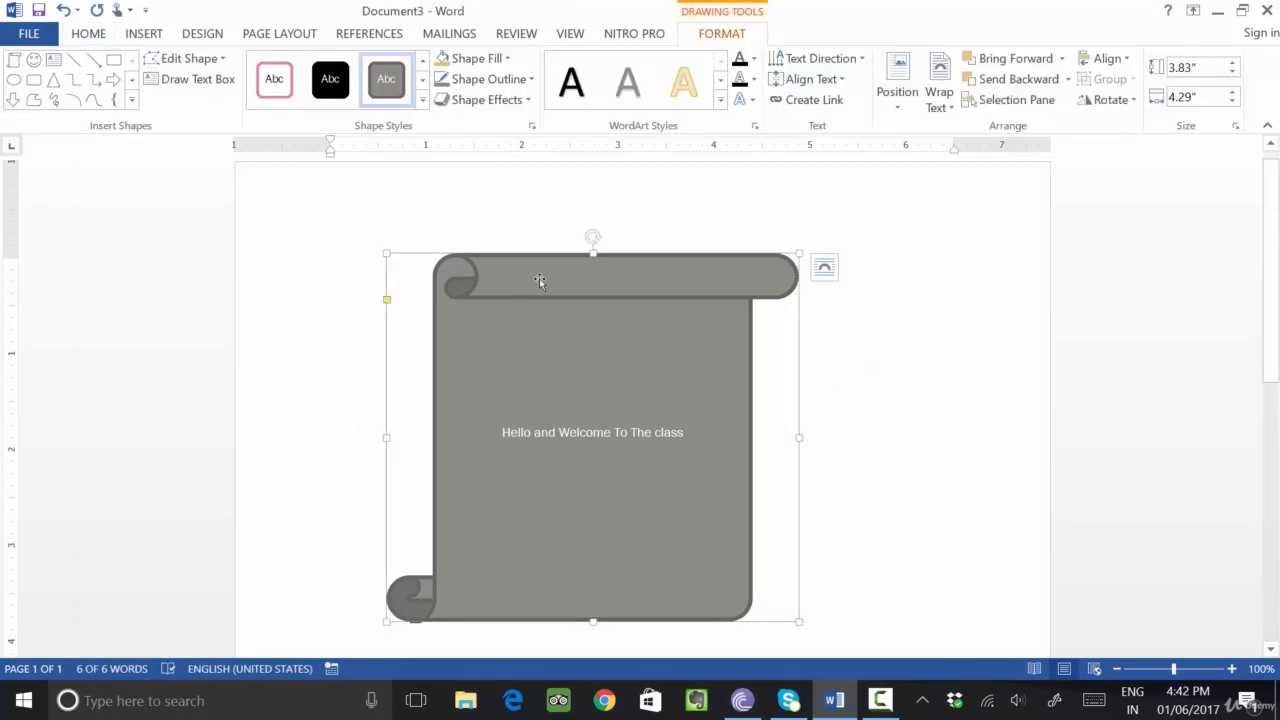
pyautogui.press('Delete')
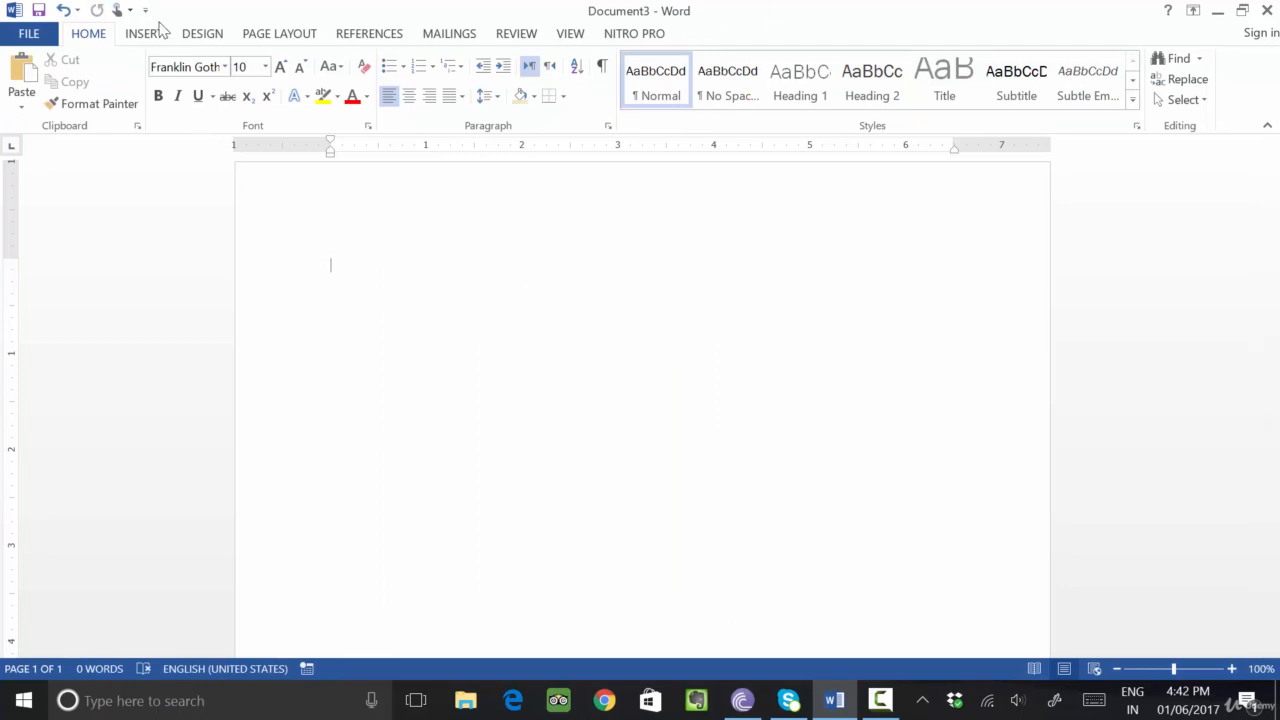
# Browse the SmartArt graphic layouts through every category, from the full list to the Office.com layouts
pyautogui.click(143, 33)
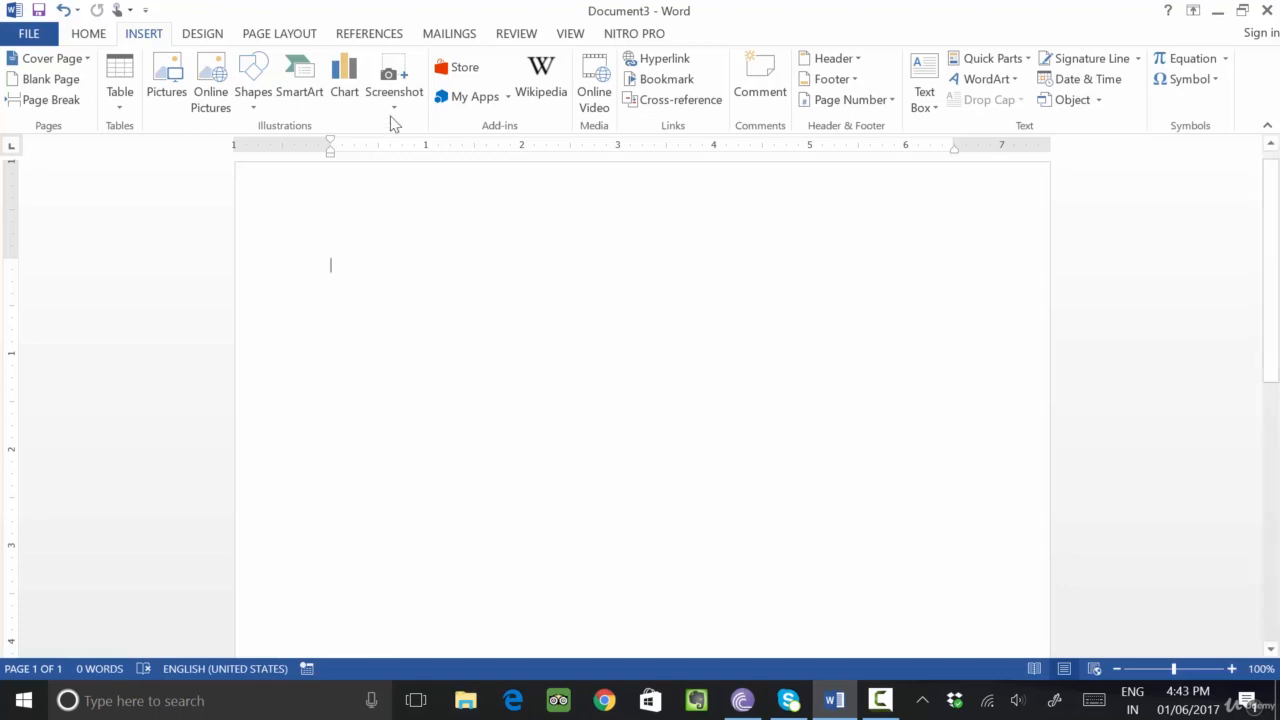
pyautogui.click(300, 92)
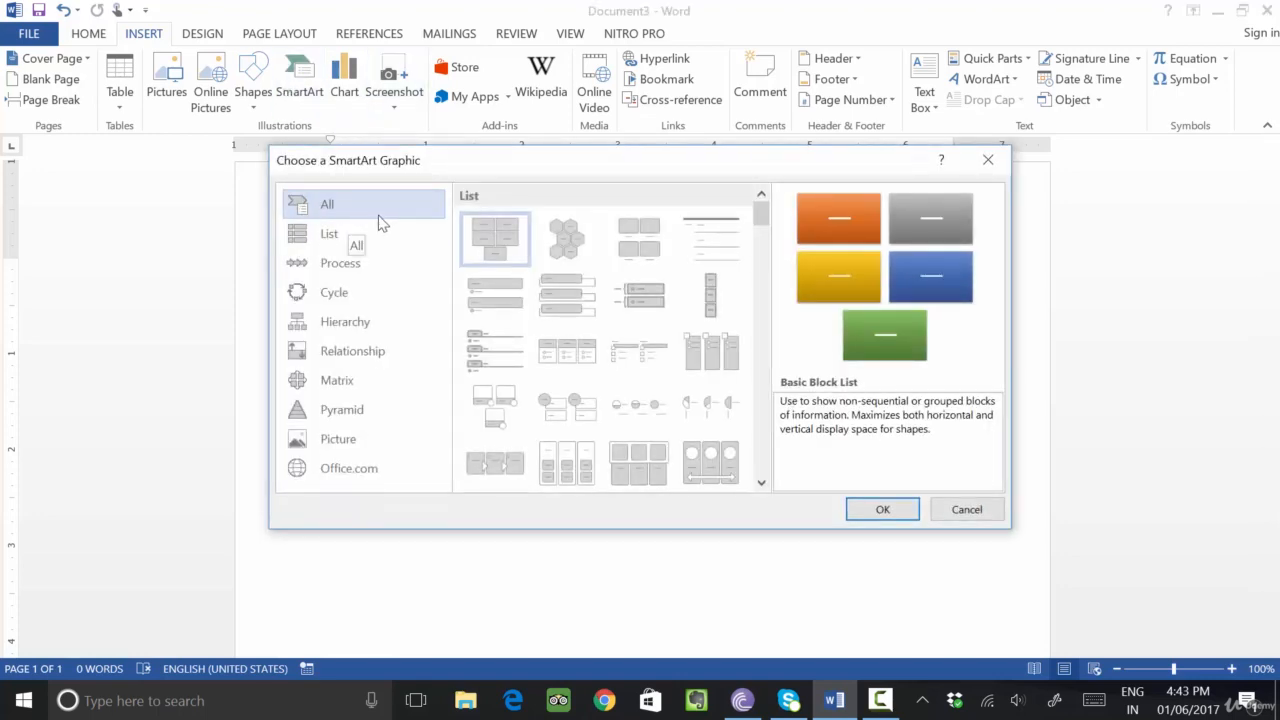
pyautogui.scroll(-15, 650, 320)
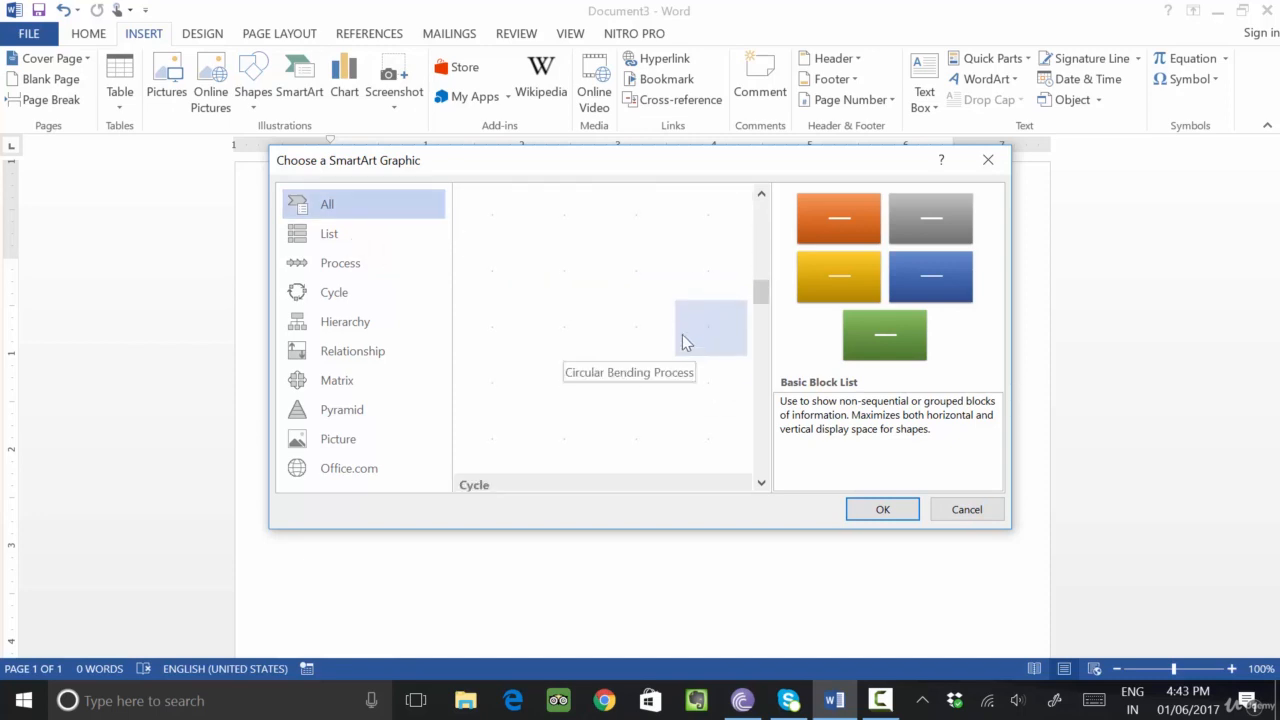
pyautogui.scroll(-8, 652, 328)
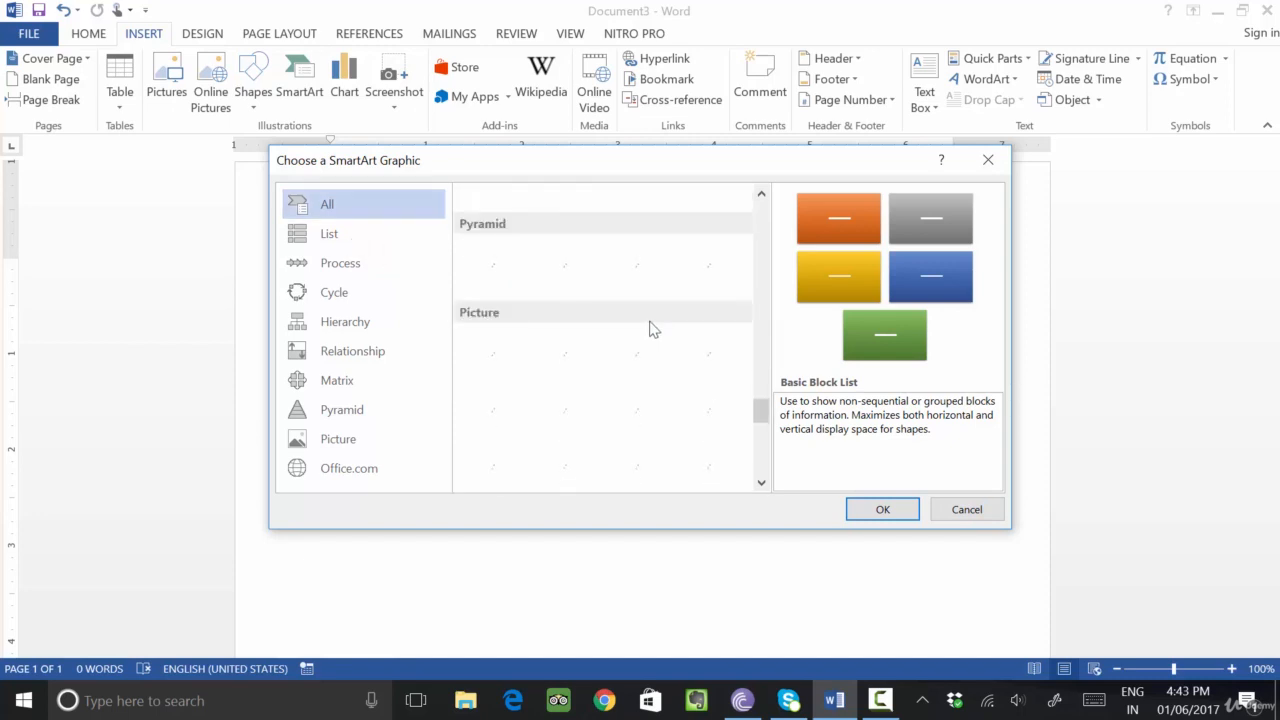
pyautogui.click(342, 246)
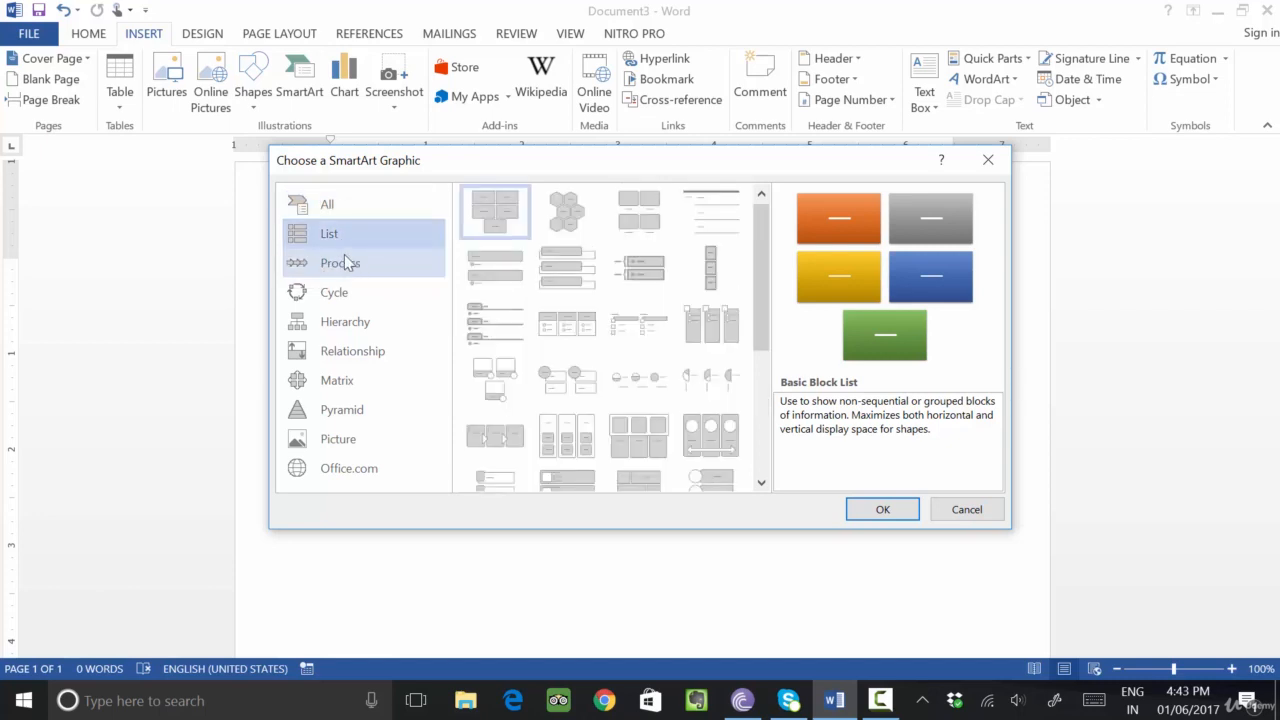
pyautogui.click(344, 260)
pyautogui.click(358, 296)
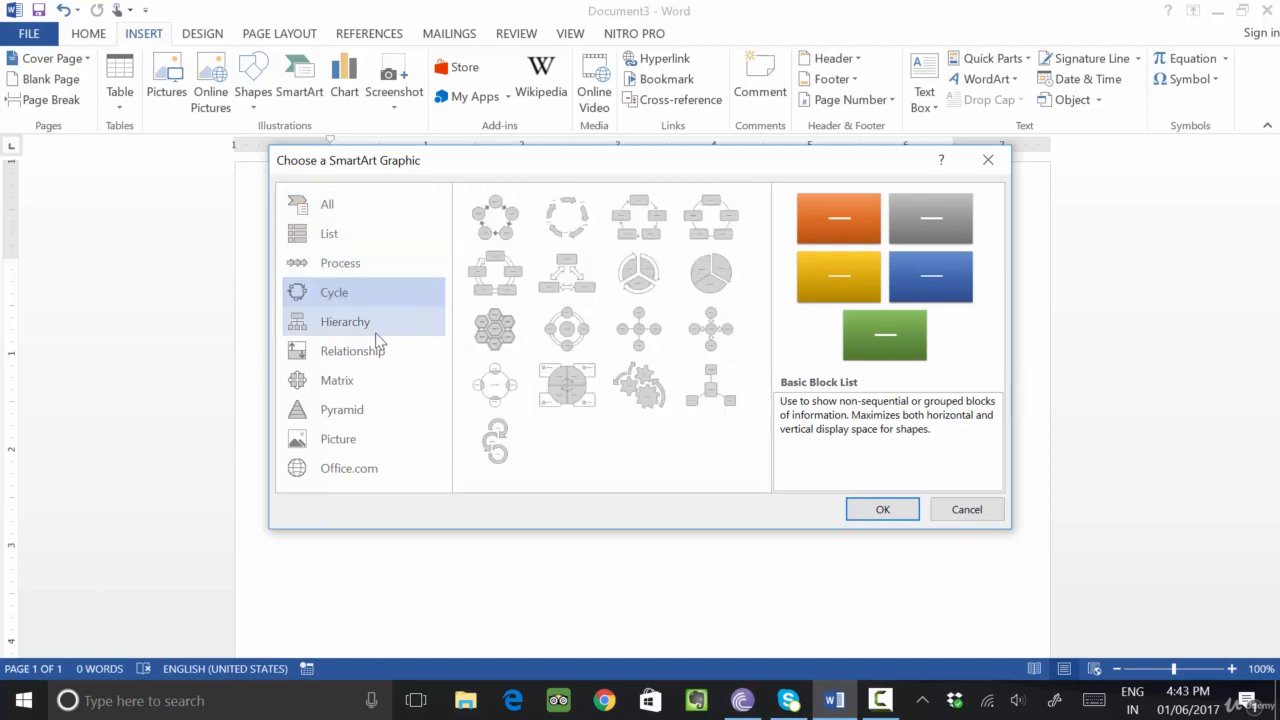
pyautogui.click(372, 324)
pyautogui.click(380, 355)
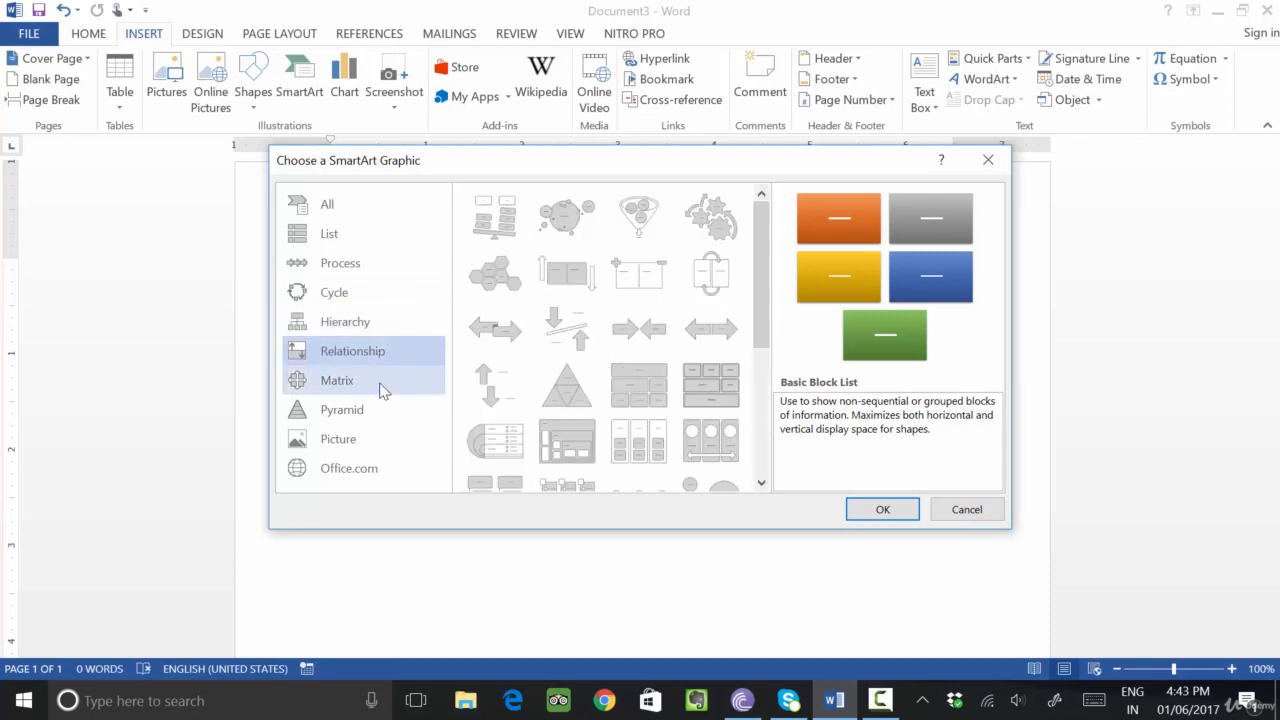
pyautogui.click(382, 386)
pyautogui.click(371, 411)
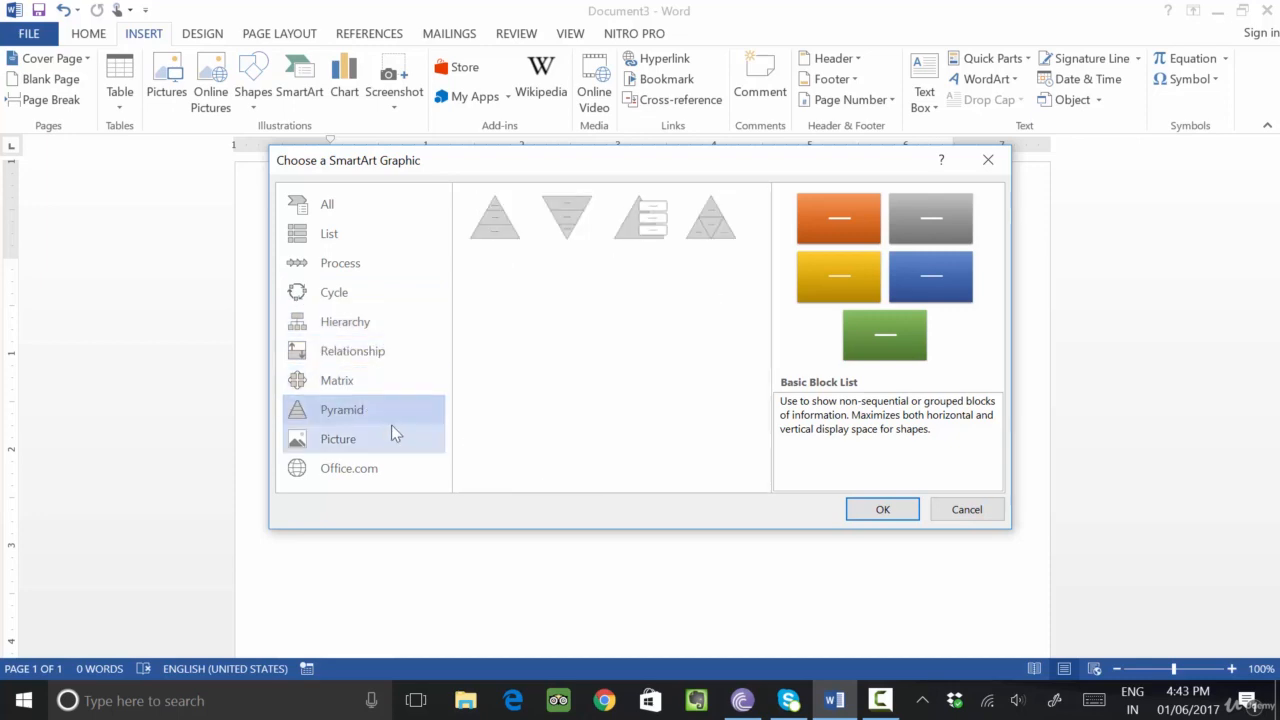
pyautogui.click(392, 432)
pyautogui.click(392, 466)
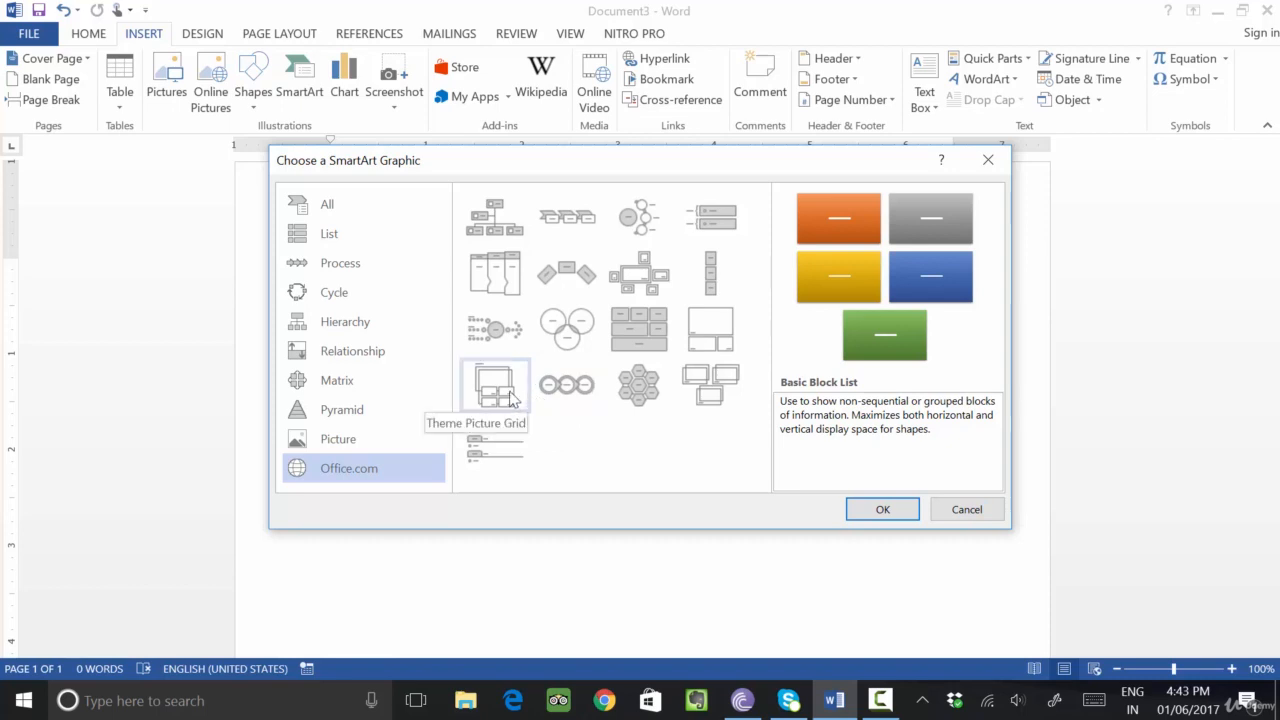
# Review the Cycle, Hierarchy, Relationship and Matrix layouts, and insert the Pyramid SmartArt graphic with three text boxes over the triangle
pyautogui.click(322, 293)
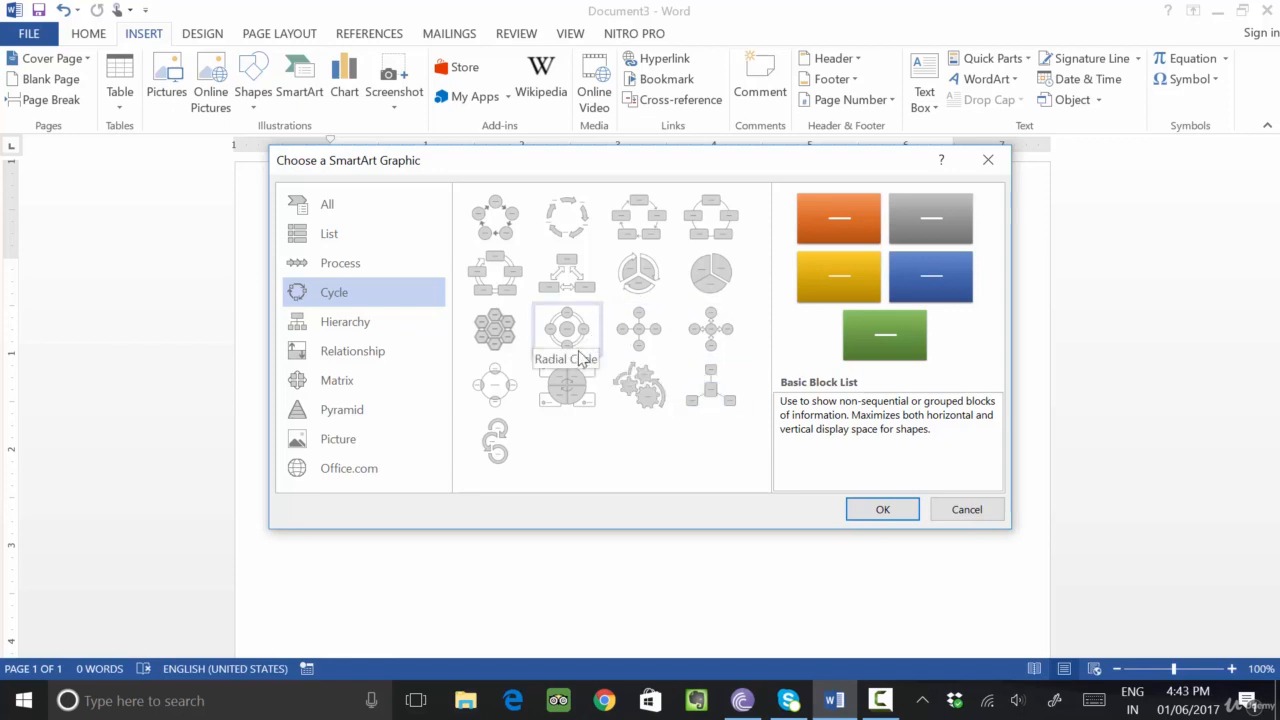
pyautogui.click(338, 320)
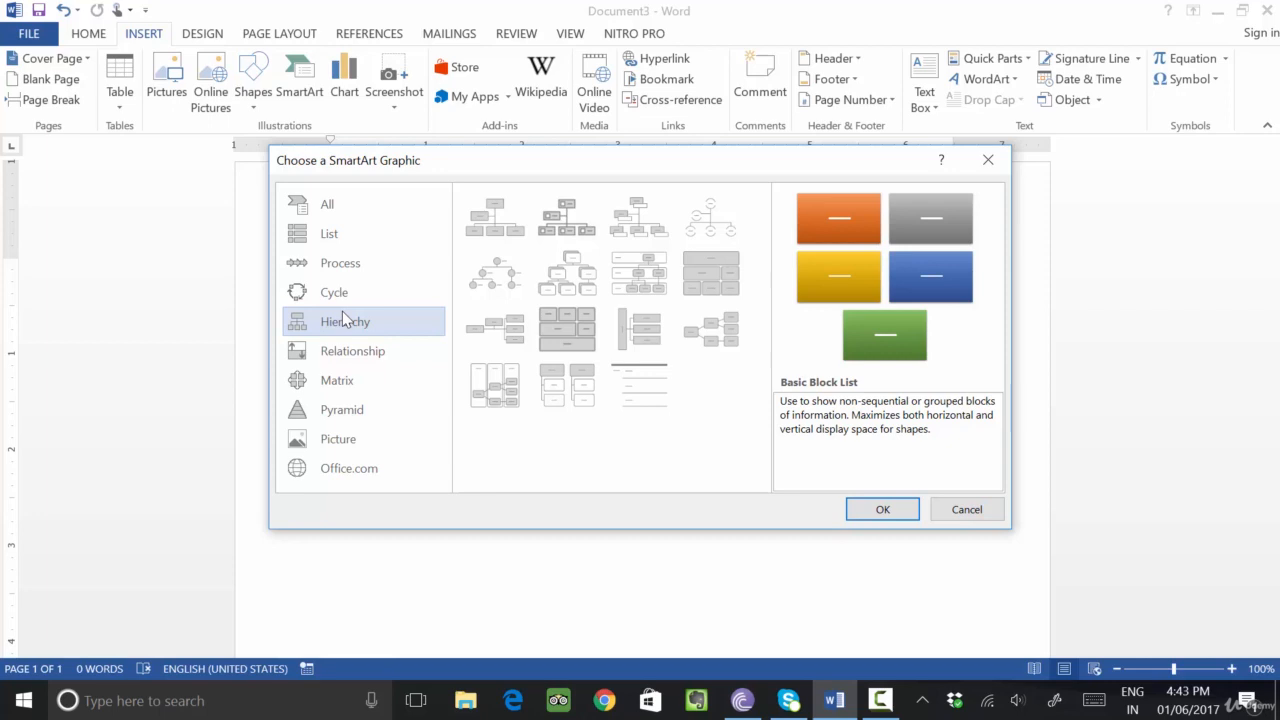
pyautogui.click(333, 360)
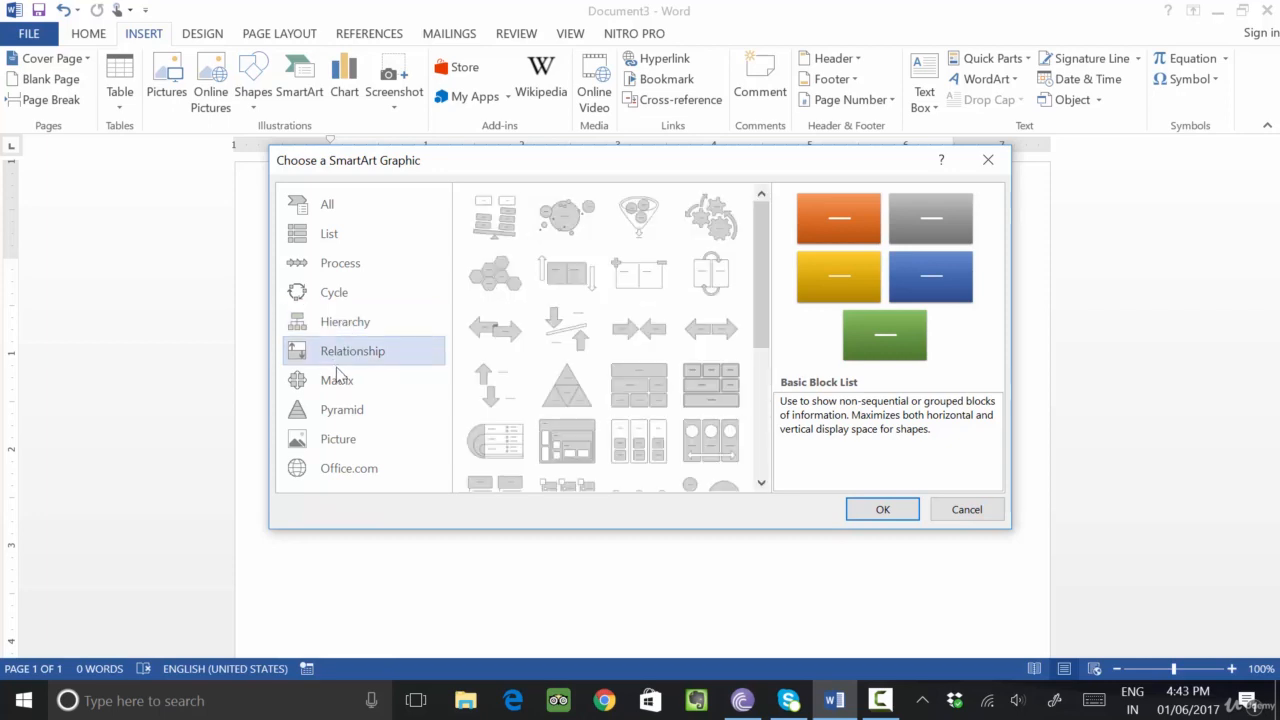
pyautogui.click(338, 385)
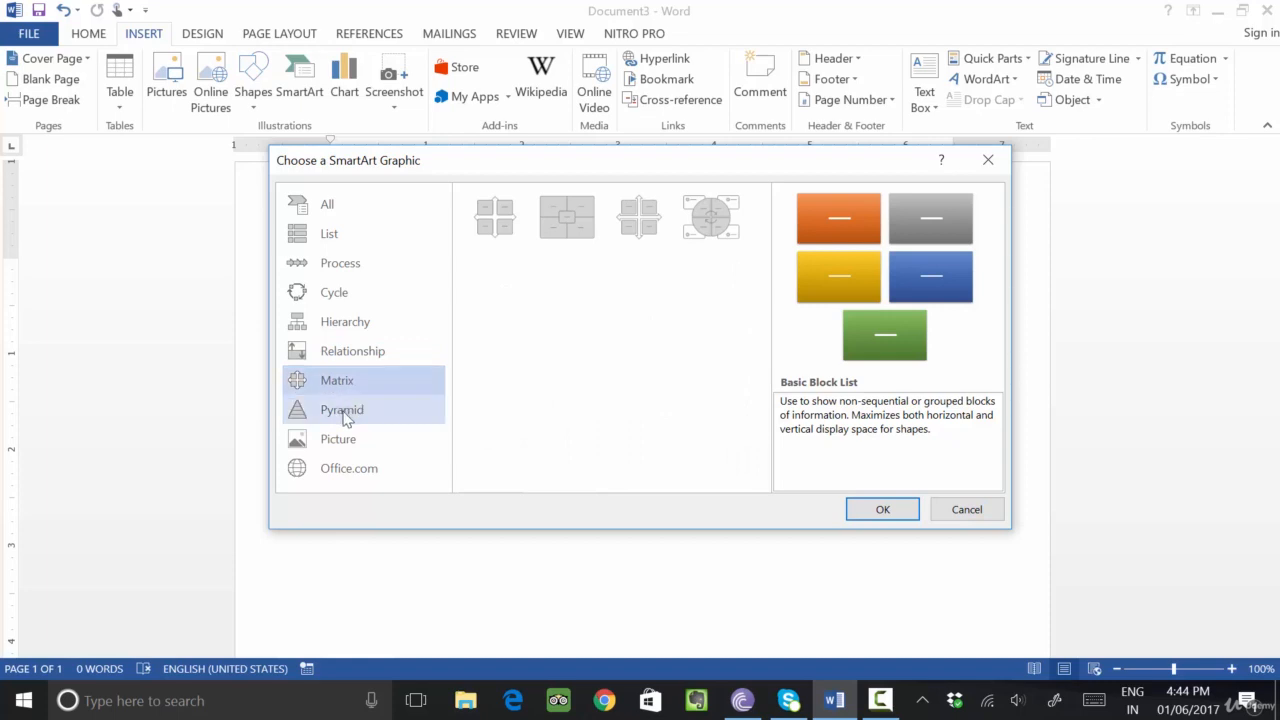
pyautogui.click(344, 414)
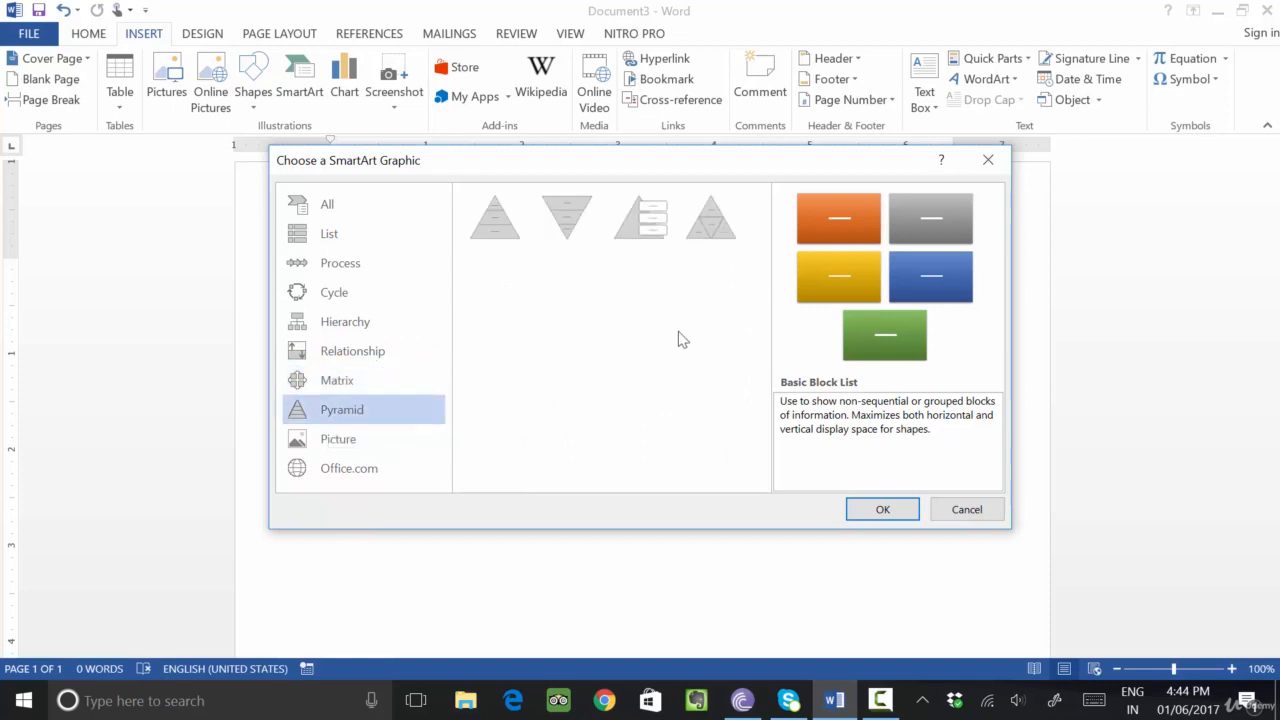
pyautogui.click(649, 226)
pyautogui.click(869, 510)
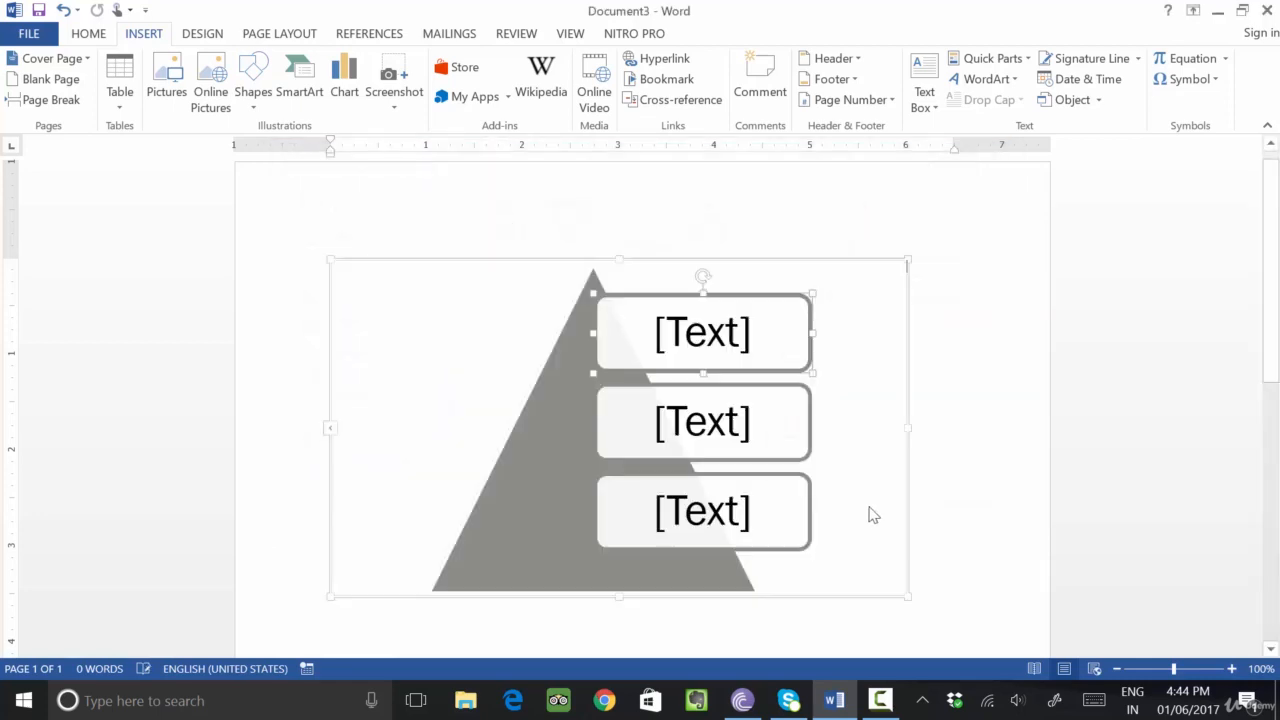
# Fill the pyramid's three text boxes from top to bottom with "Accounting" followed by a tab, "Debit" and "Credit"
pyautogui.click(722, 348)
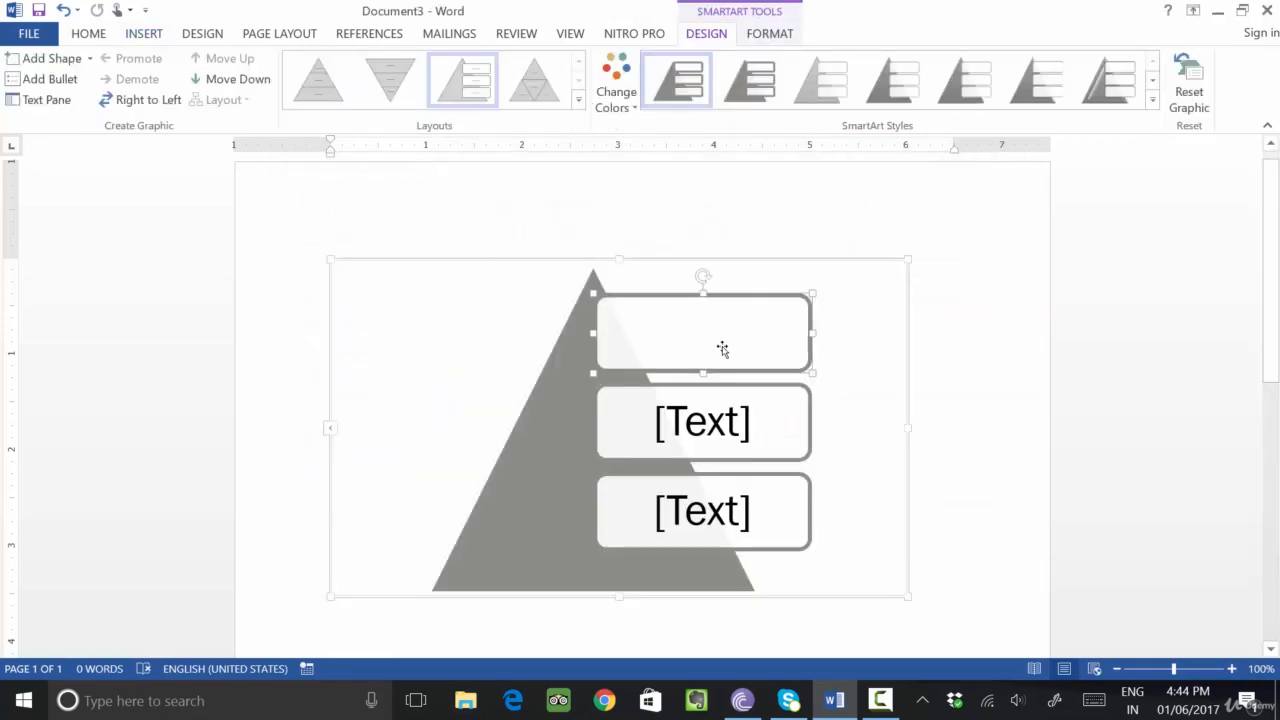
pyautogui.write('Accounting')
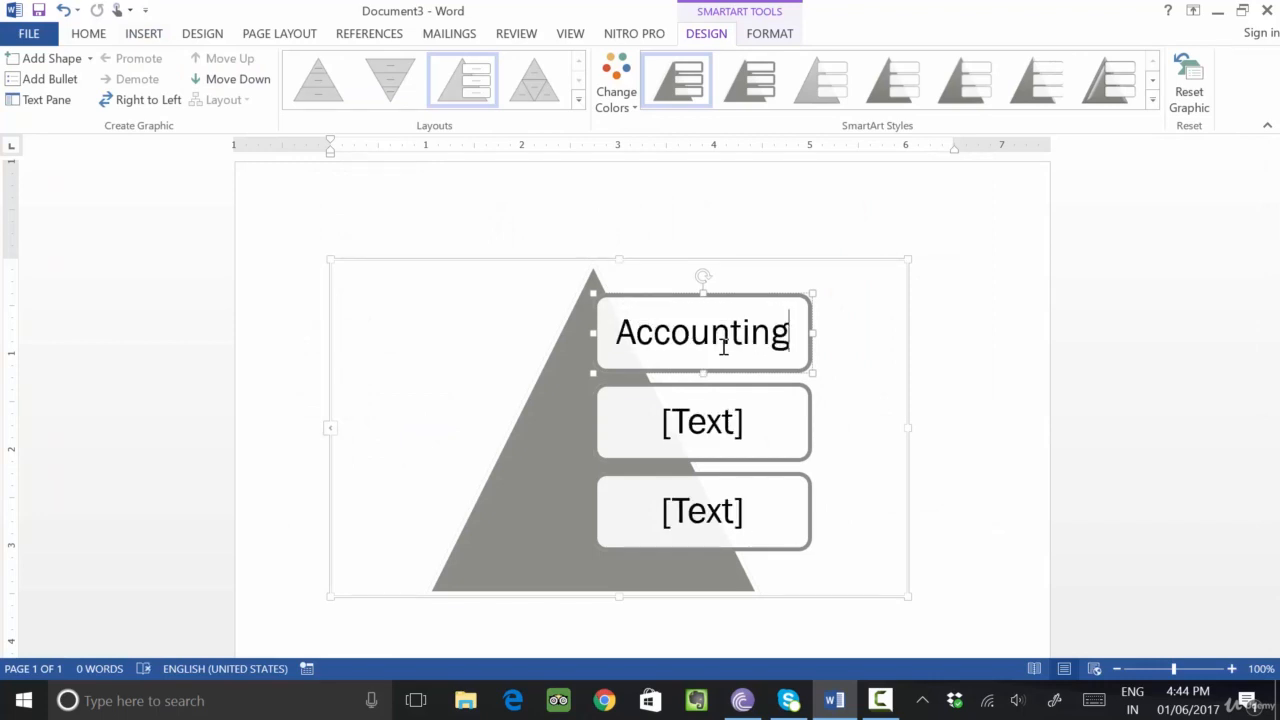
pyautogui.press('Tab')
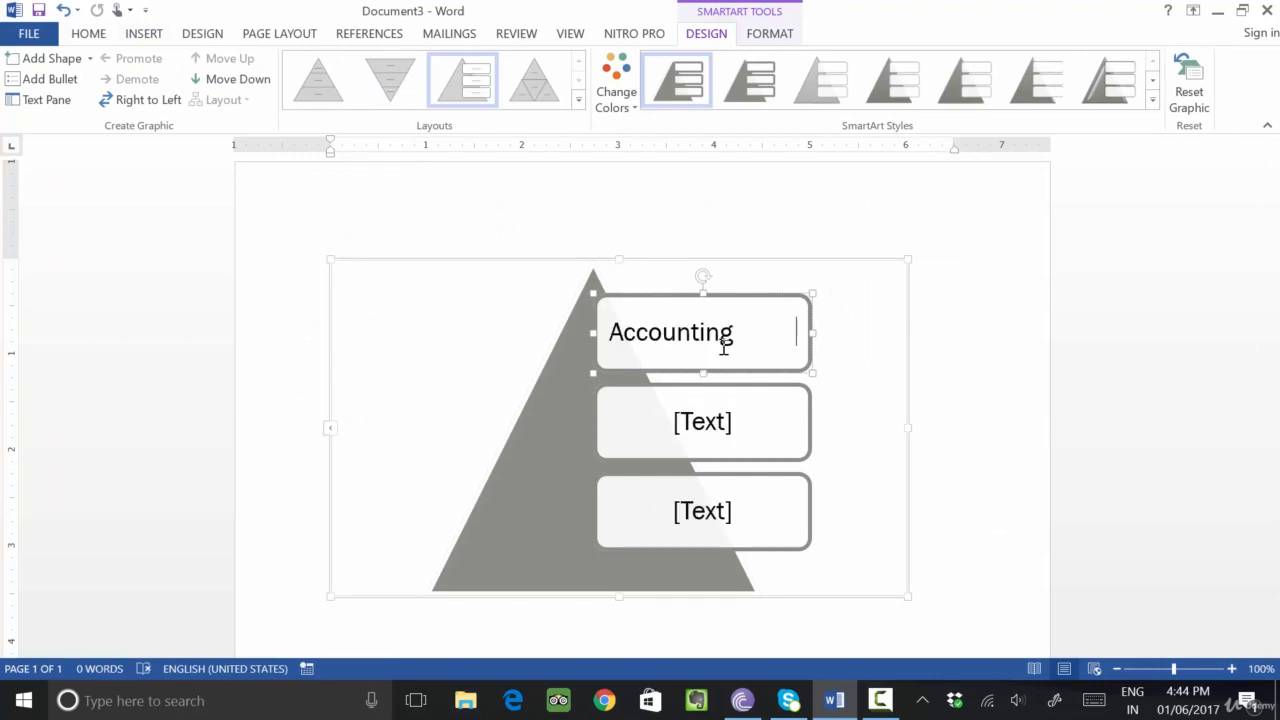
pyautogui.click(720, 432)
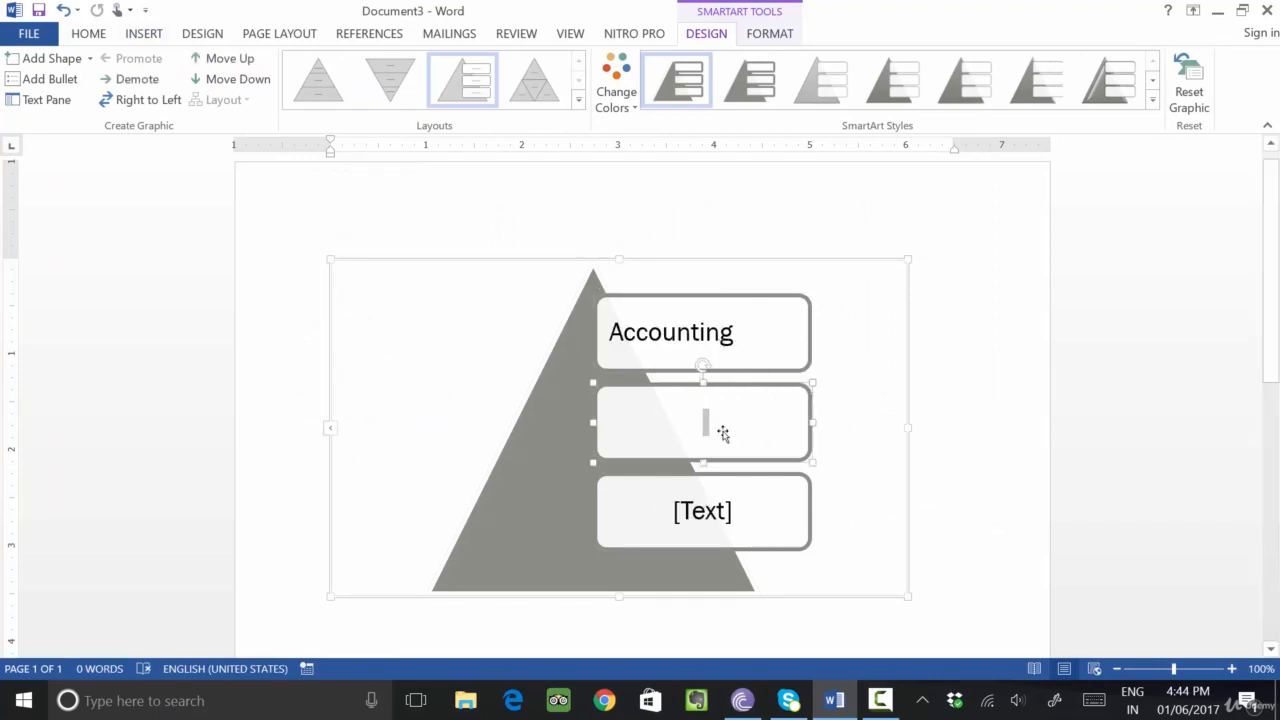
pyautogui.write('Deb')
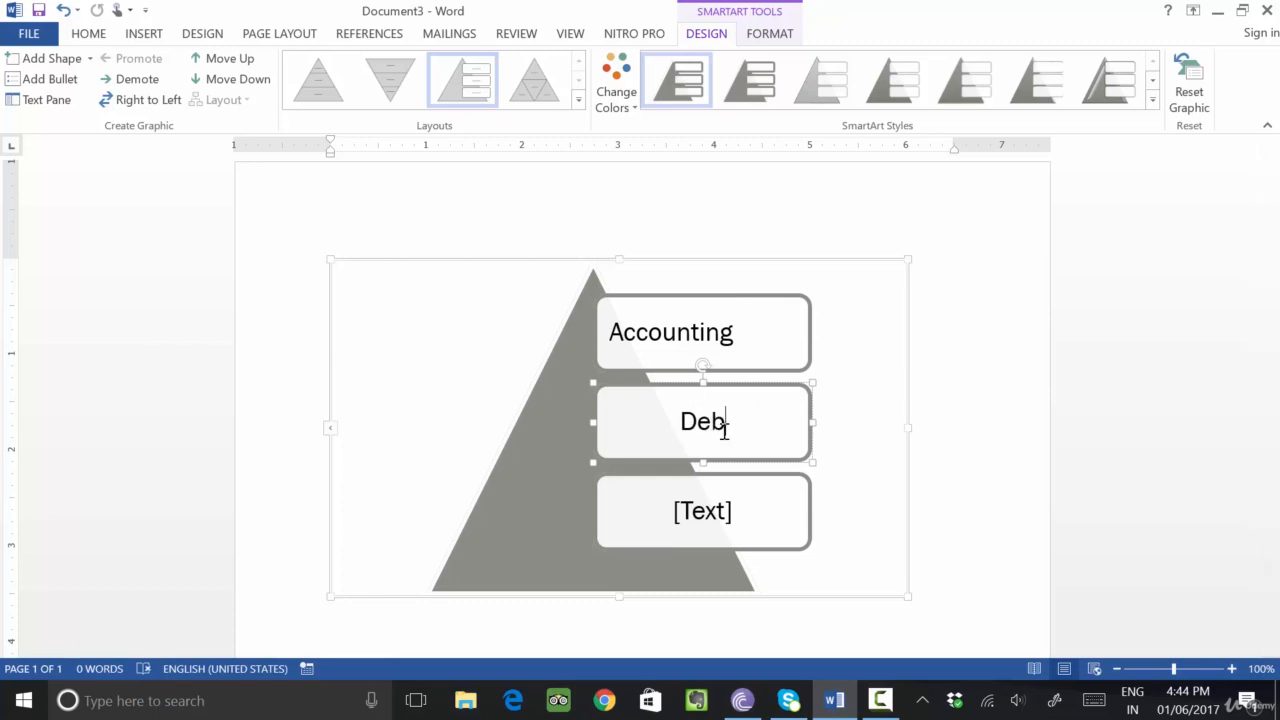
pyautogui.write('it')
pyautogui.click(695, 513)
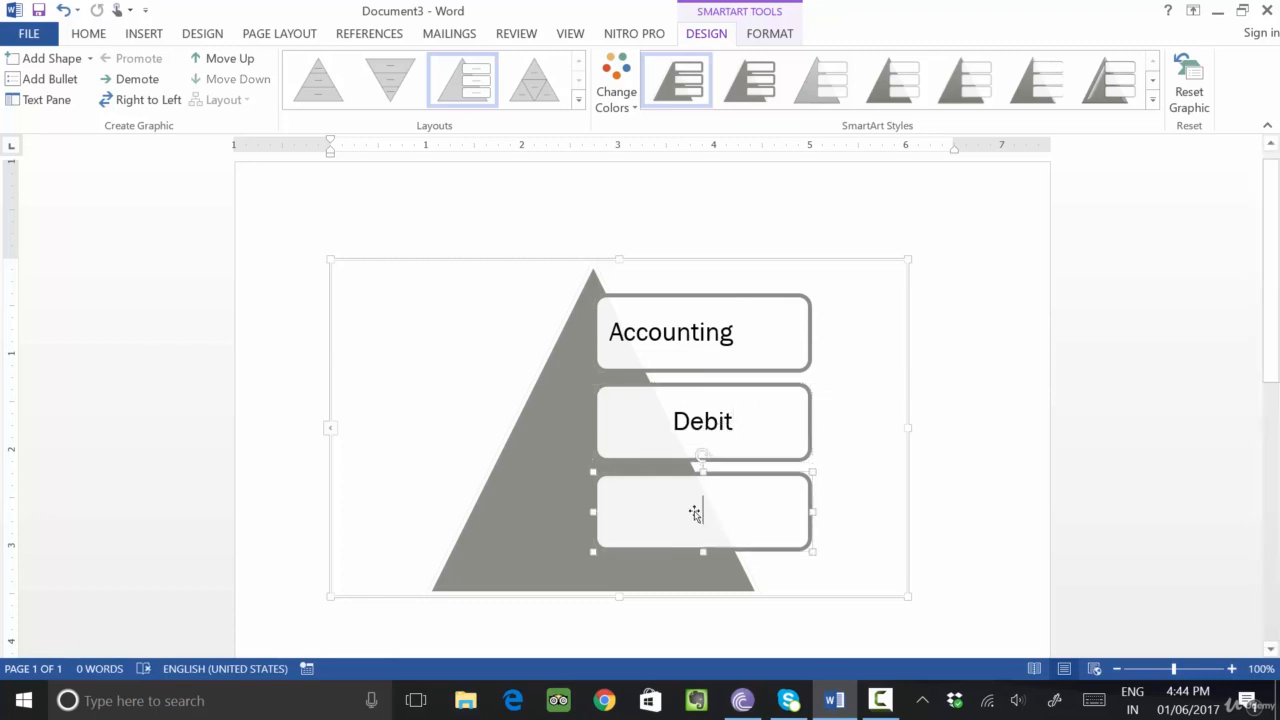
pyautogui.write('Credit')
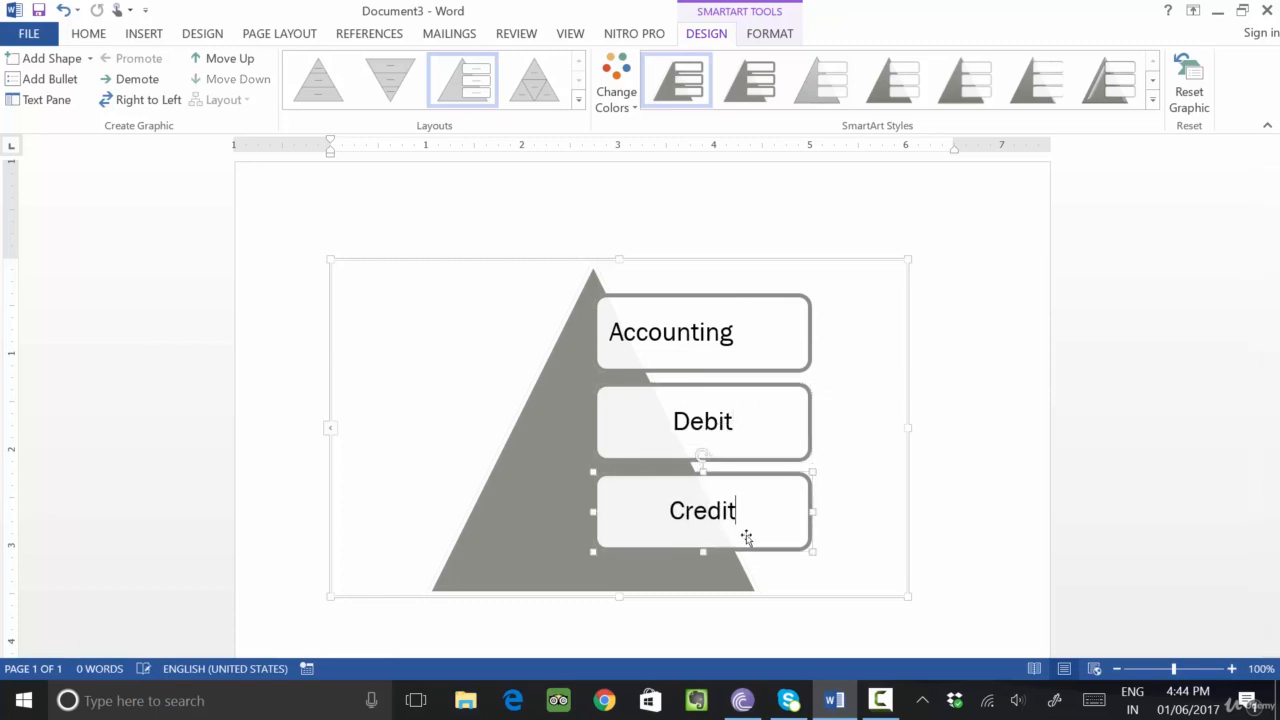
pyautogui.click(945, 463)
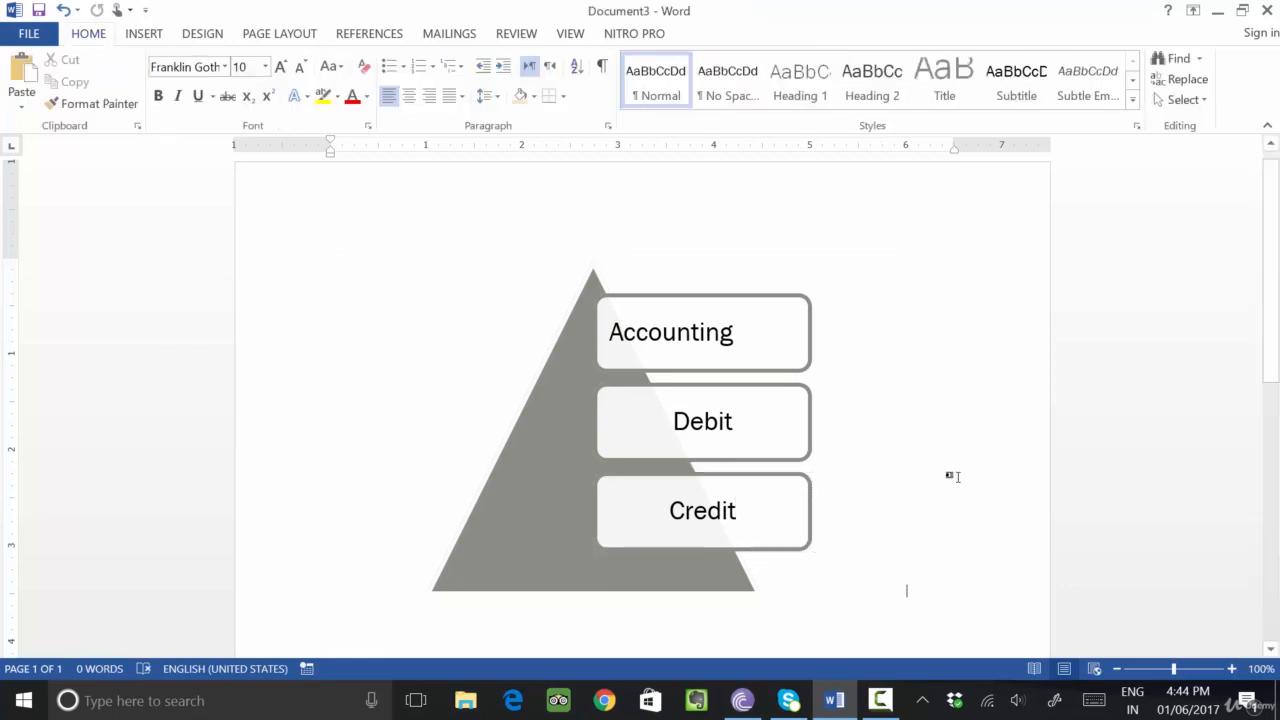
# Apply the last 3-D SmartArt style, the tilted perspective one, to the pyramid graphic
pyautogui.click(558, 405)
pyautogui.click(1153, 100)
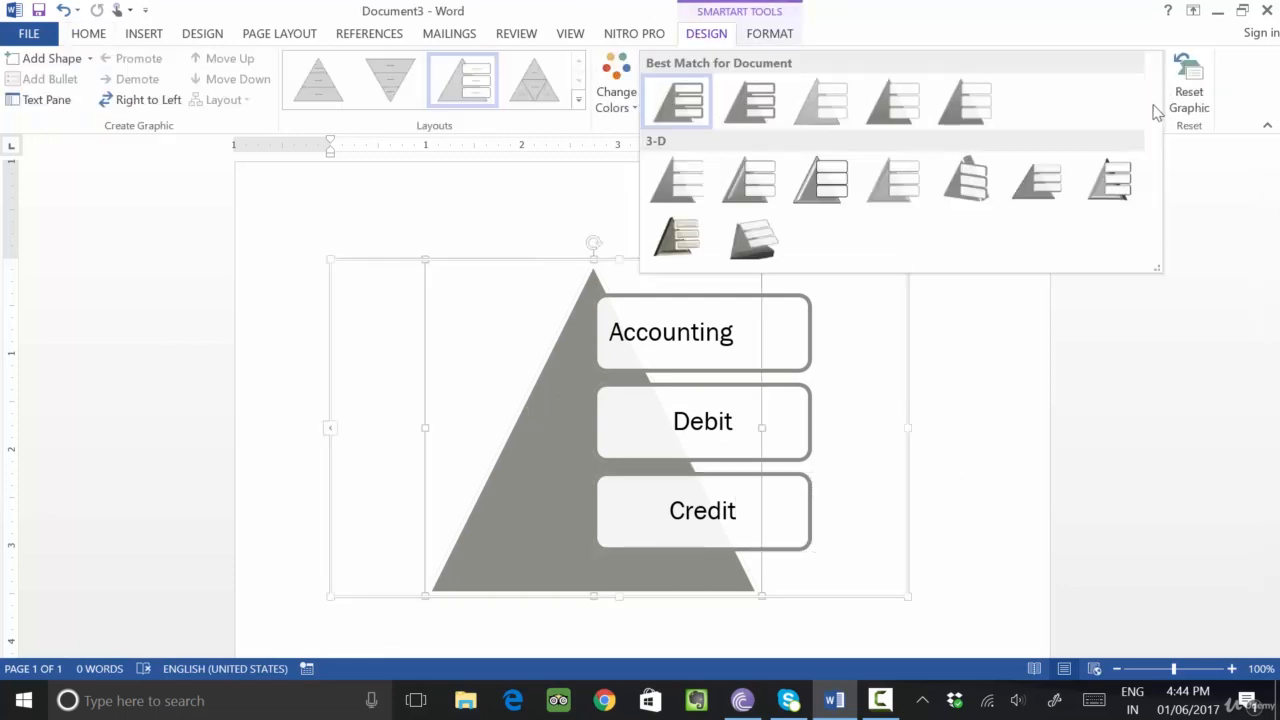
pyautogui.click(747, 250)
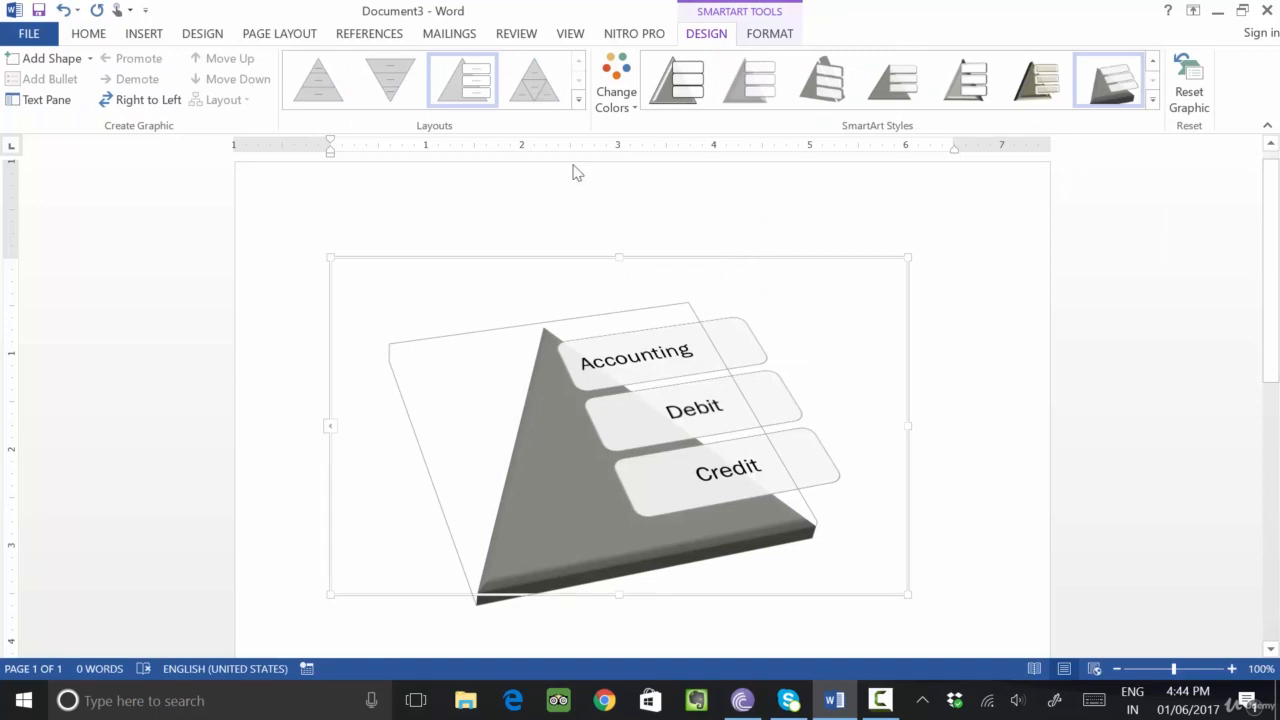
# Recolor the pyramid graphic with the third Accent 3 color variation
pyautogui.click(618, 104)
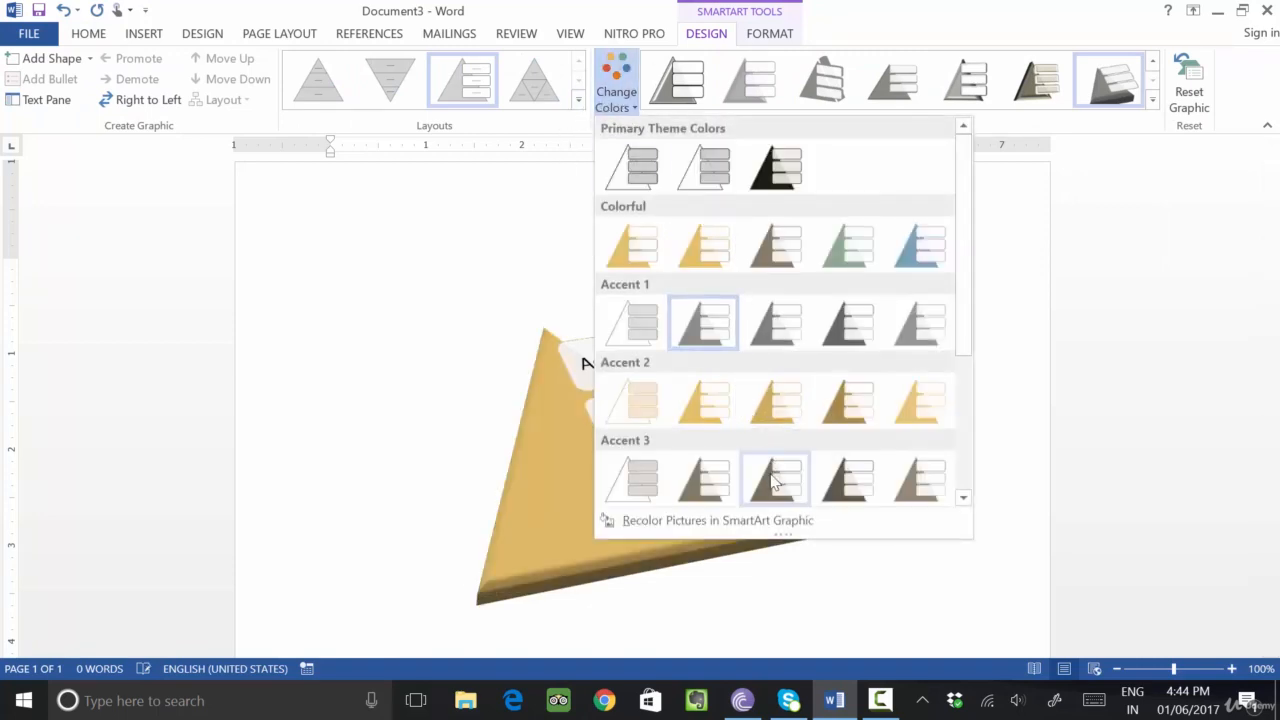
pyautogui.click(773, 480)
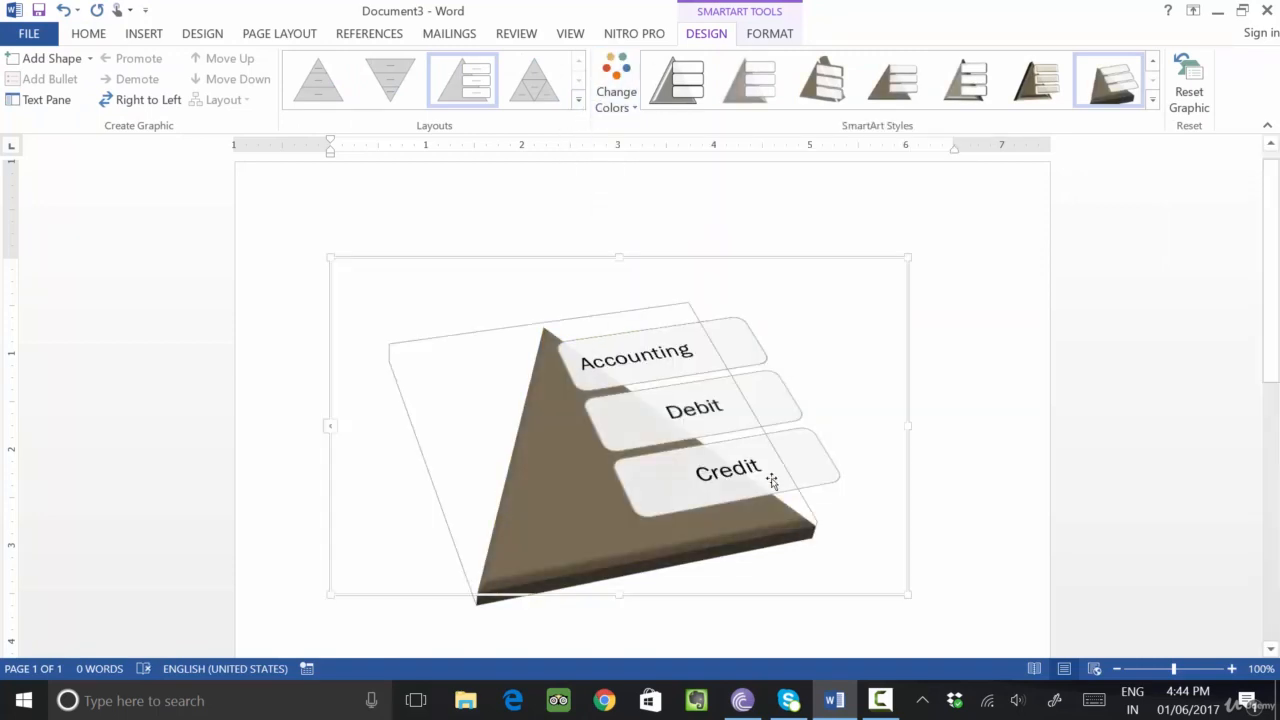
pyautogui.click(578, 102)
# Recolor the pyramid graphic with the last Accent 6 color variation and deselect it
pyautogui.click(618, 104)
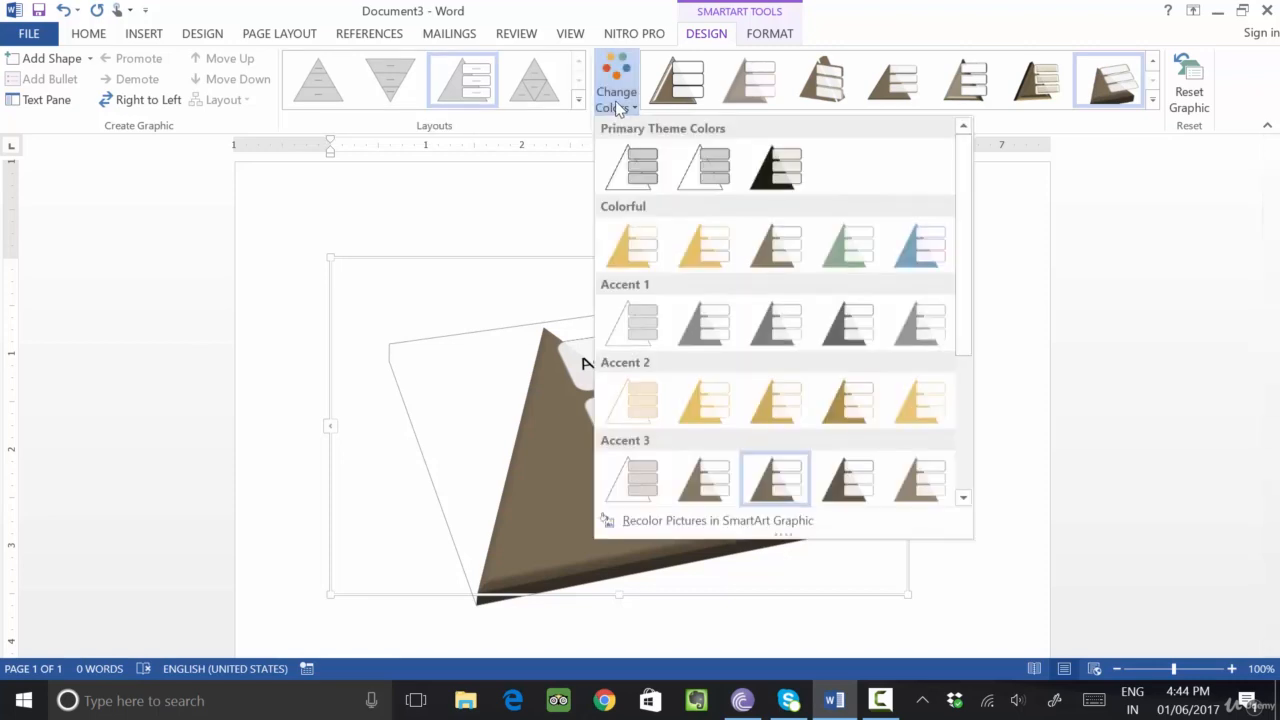
pyautogui.scroll(-3, 899, 300)
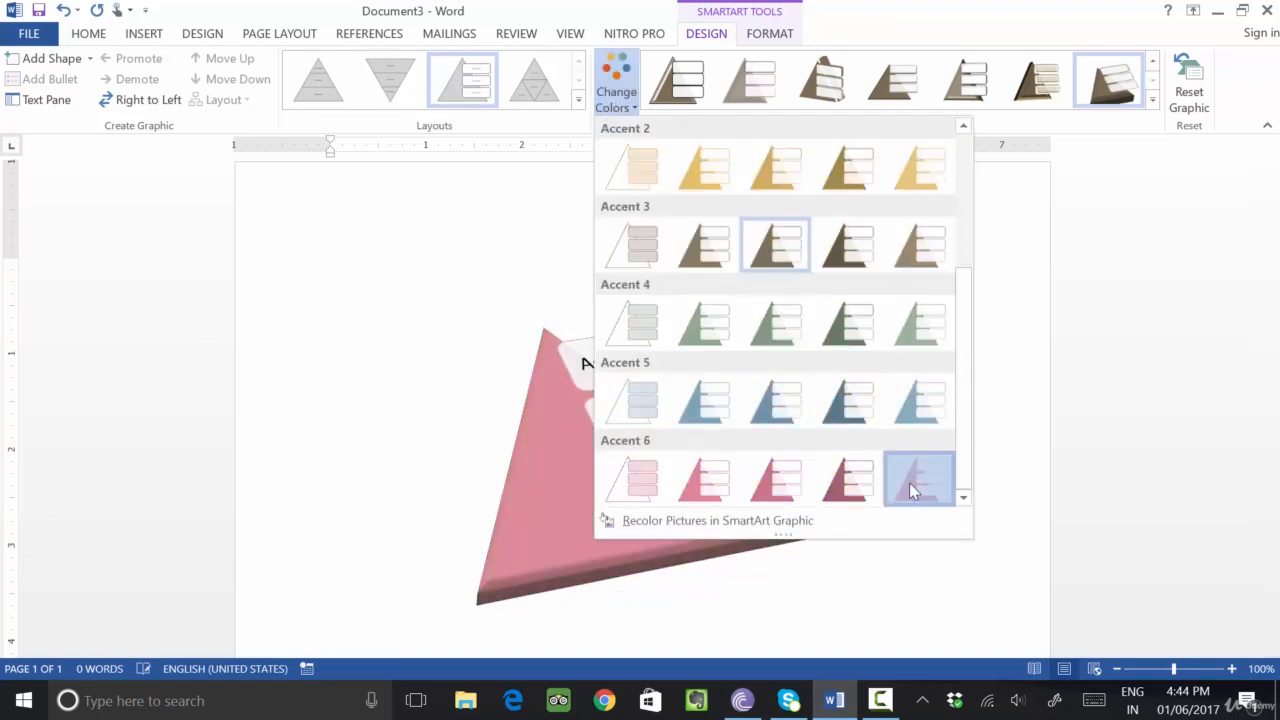
pyautogui.click(909, 483)
pyautogui.click(925, 404)
pyautogui.scroll(-3, 1000, 378)
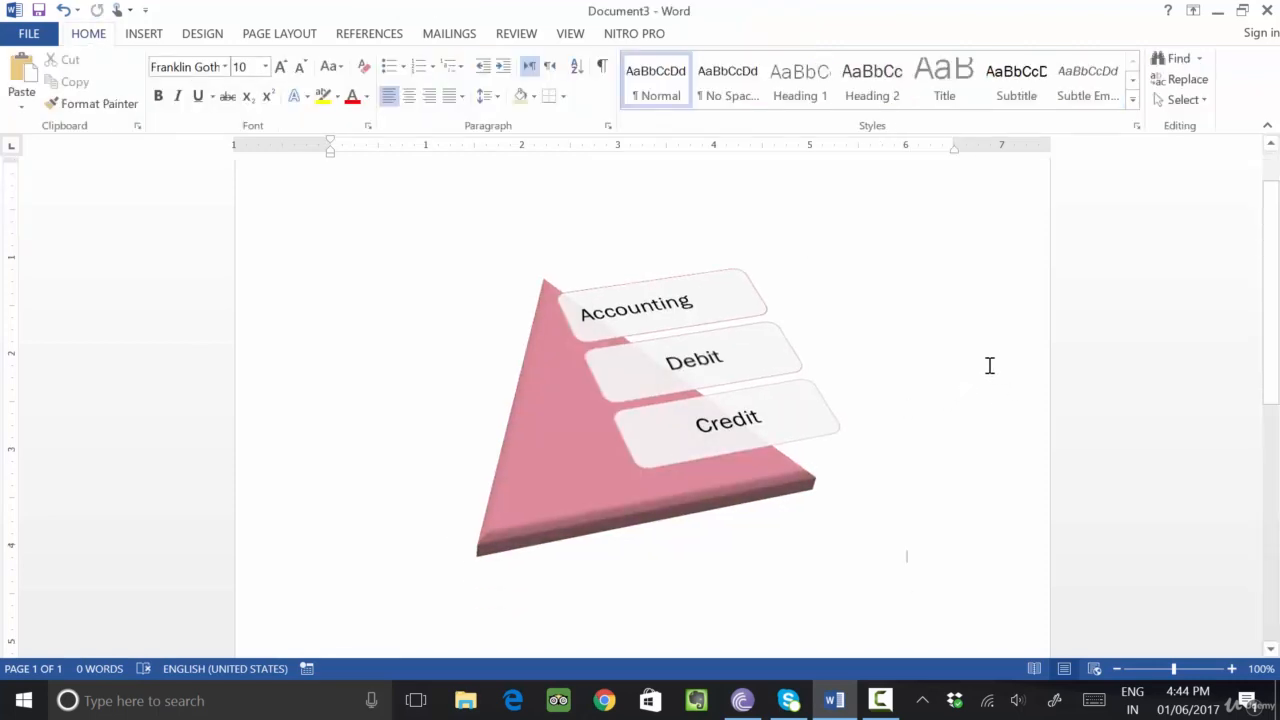
pyautogui.scroll(2, 463, 371)
pyautogui.click(445, 212)
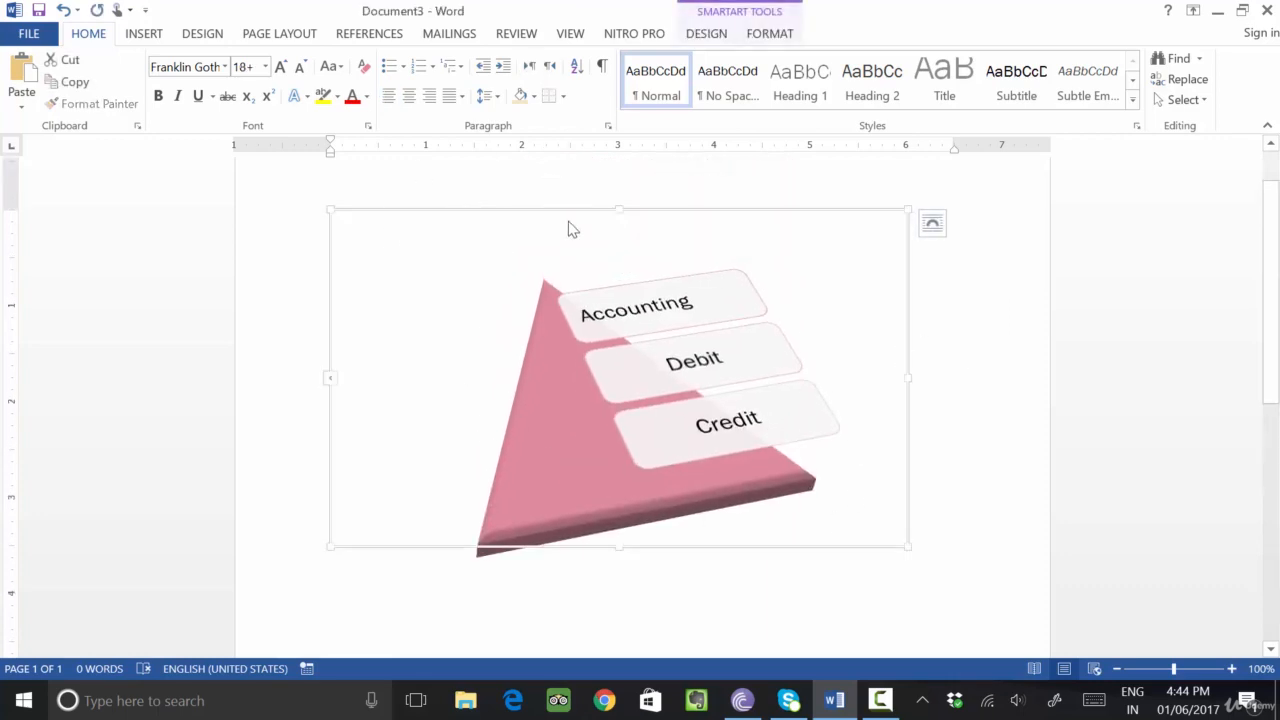
pyautogui.click(706, 33)
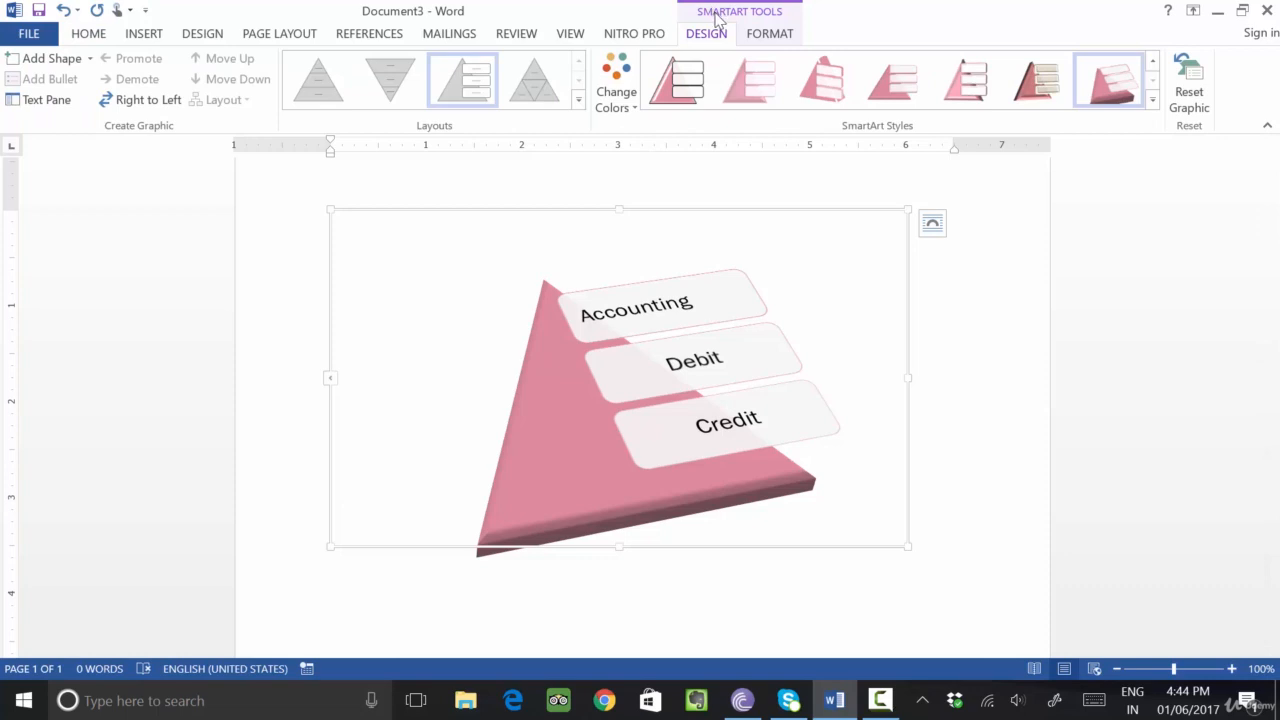
pyautogui.click(1011, 332)
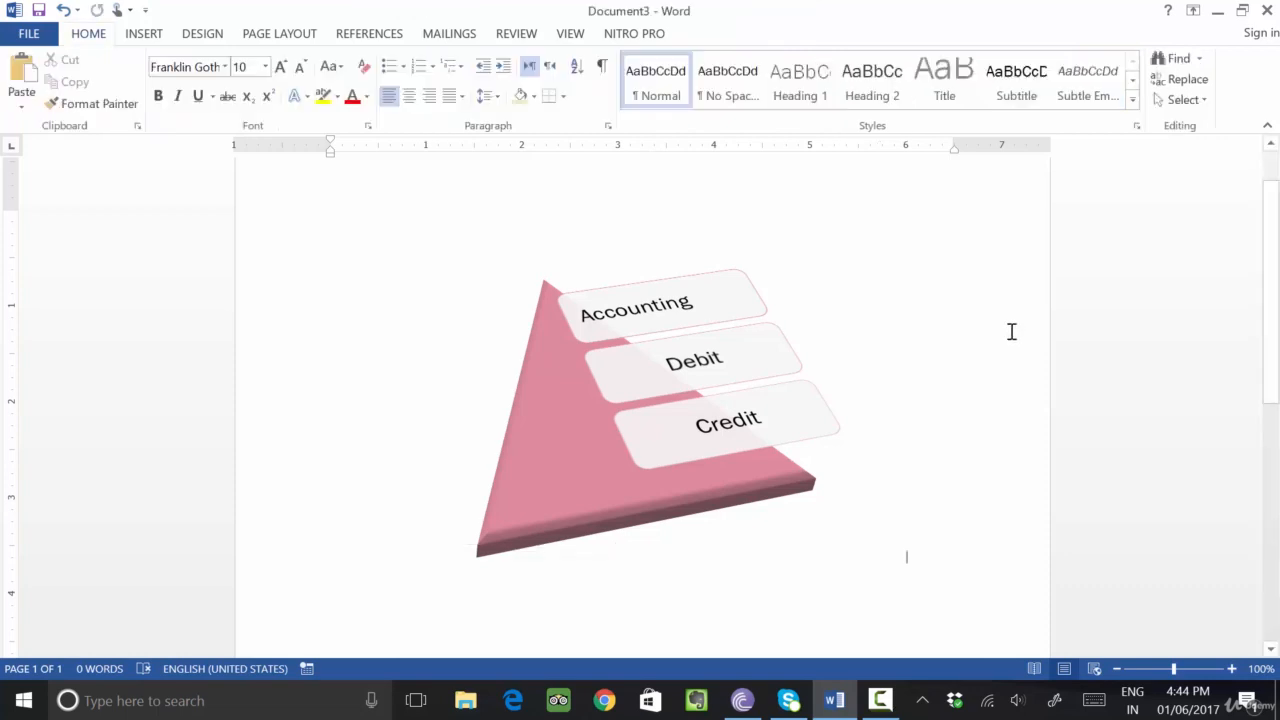
# Delete the whole pyramid SmartArt graphic from the page and bring up the insert commands
pyautogui.click(782, 355)
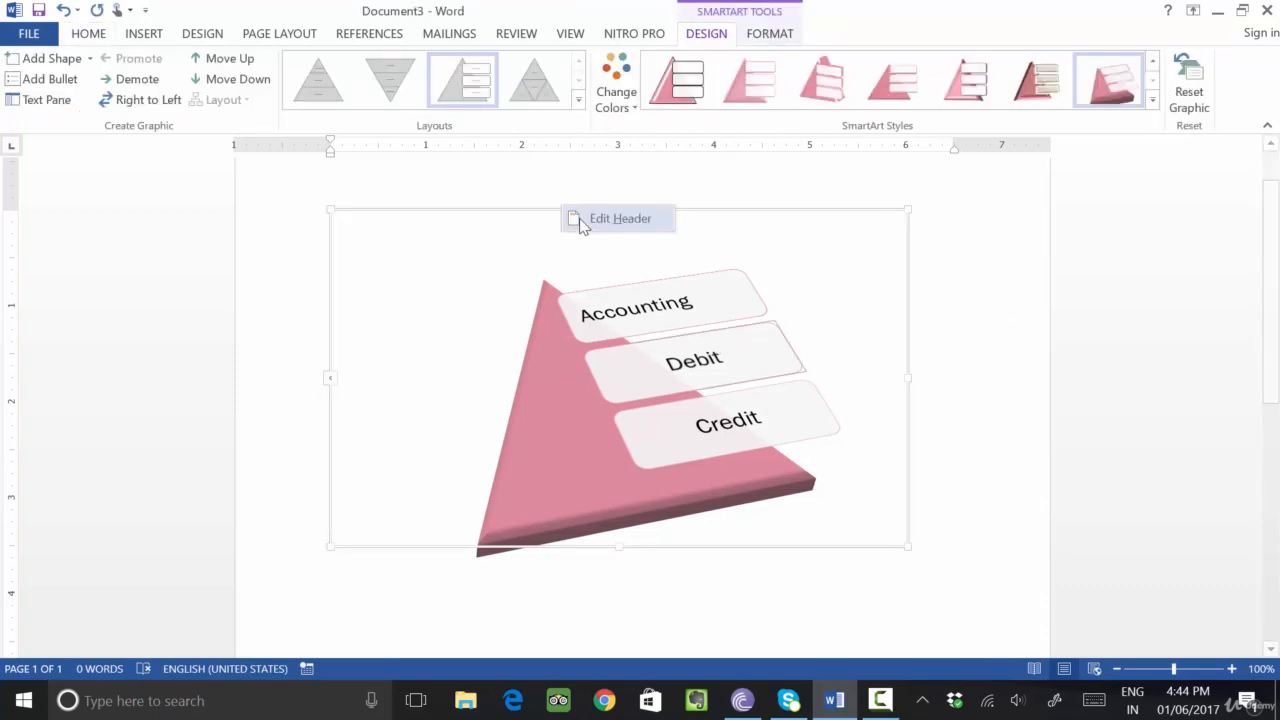
pyautogui.rightClick(512, 208)
pyautogui.click(540, 224)
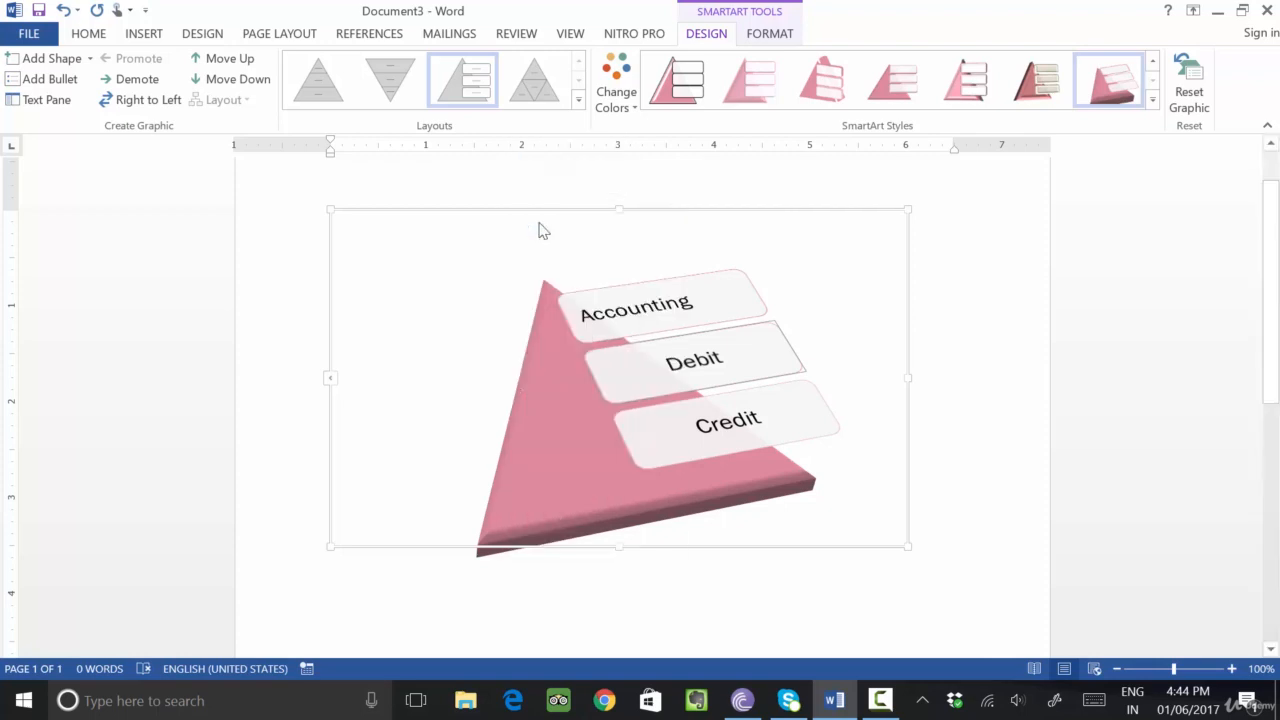
pyautogui.click(145, 34)
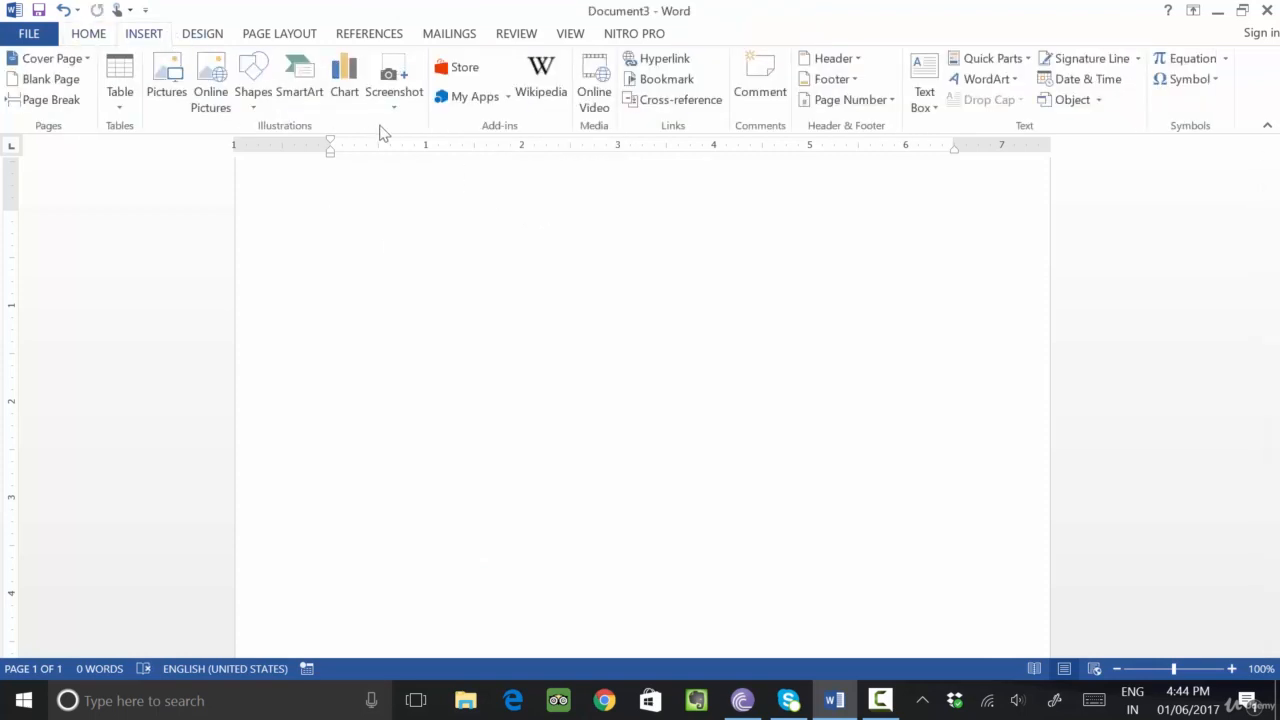